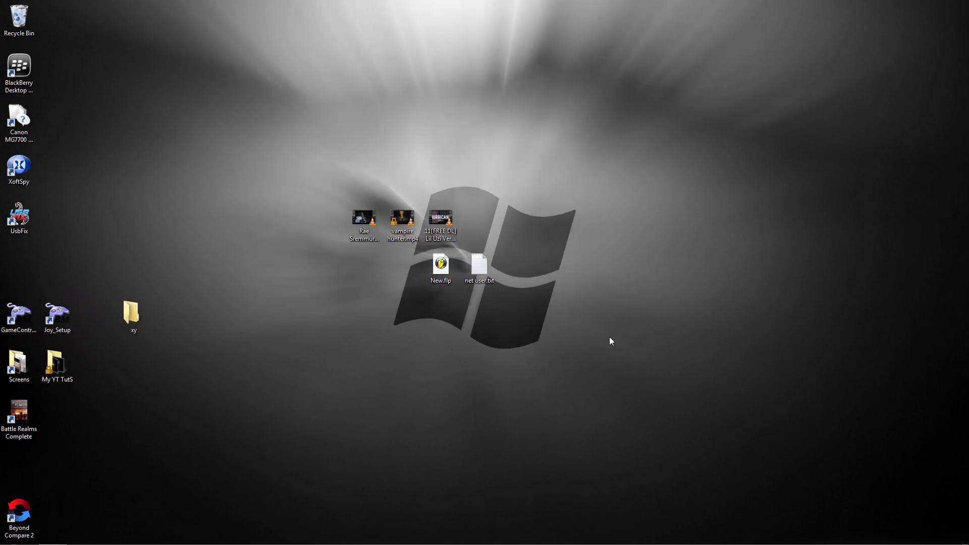
- Open the New.flp project and unlock the toolbars so their panels can be rearranged
{"action": "double_click", "coordinate": [441, 265]}
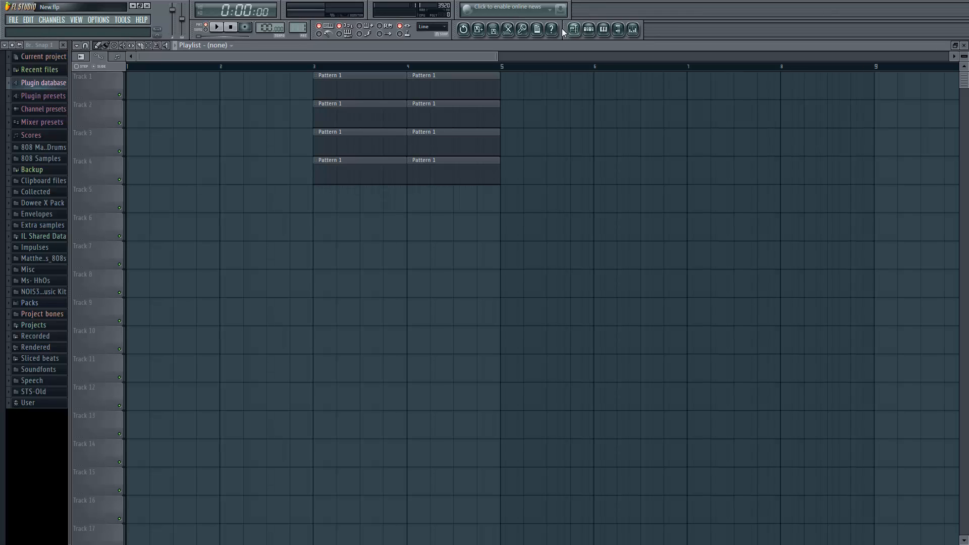
{"action": "left_click", "coordinate": [76, 20]}
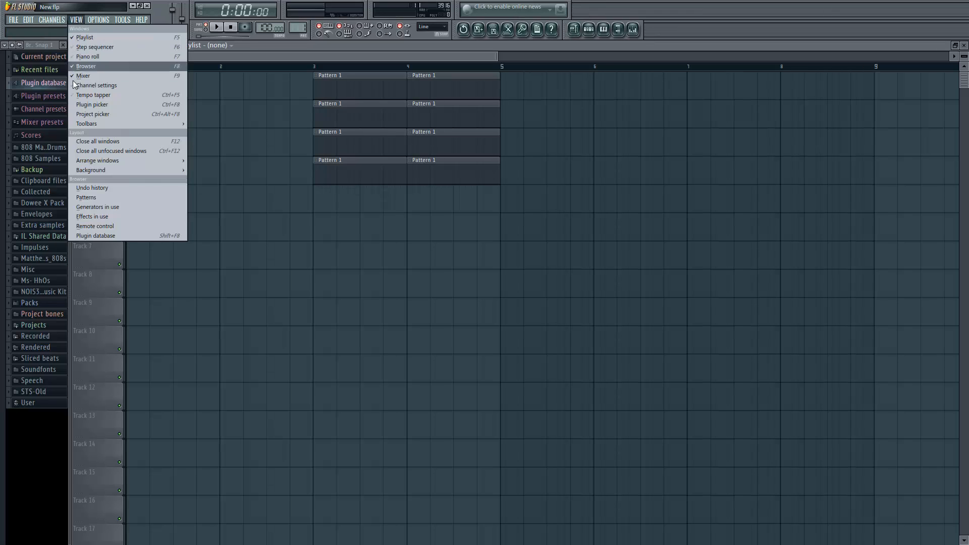
{"action": "mouse_move", "coordinate": [86, 124]}
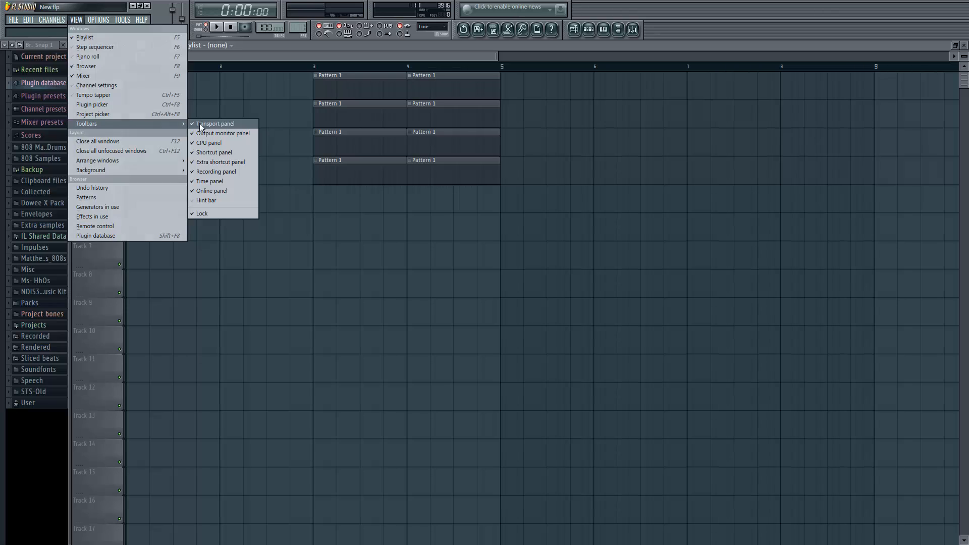
{"action": "left_click", "coordinate": [210, 213]}
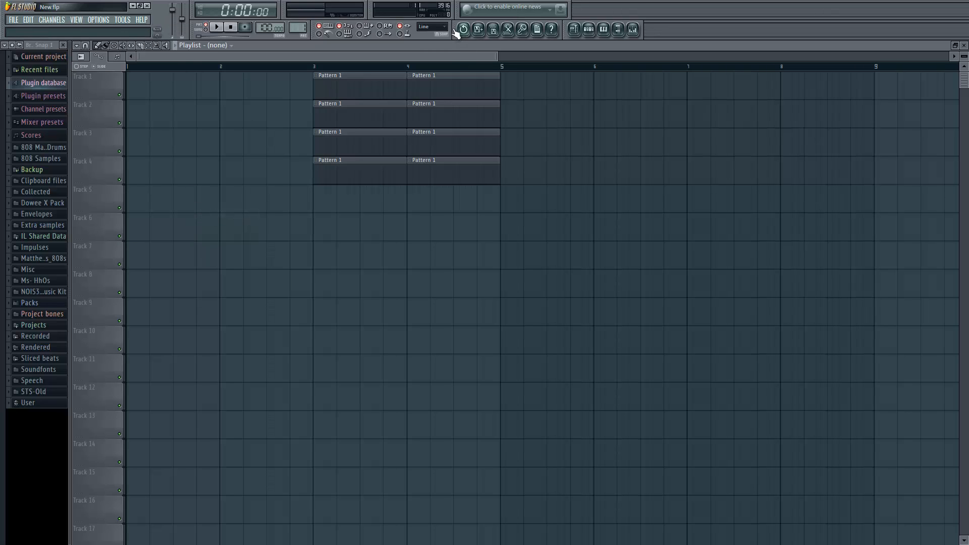
- Reorder the toolbar panels so the playlist and mixer window shortcuts precede the extra shortcuts, and lock the toolbars again
{"action": "left_click_drag", "start_coordinate": [456, 32], "coordinate": [553, 11]}
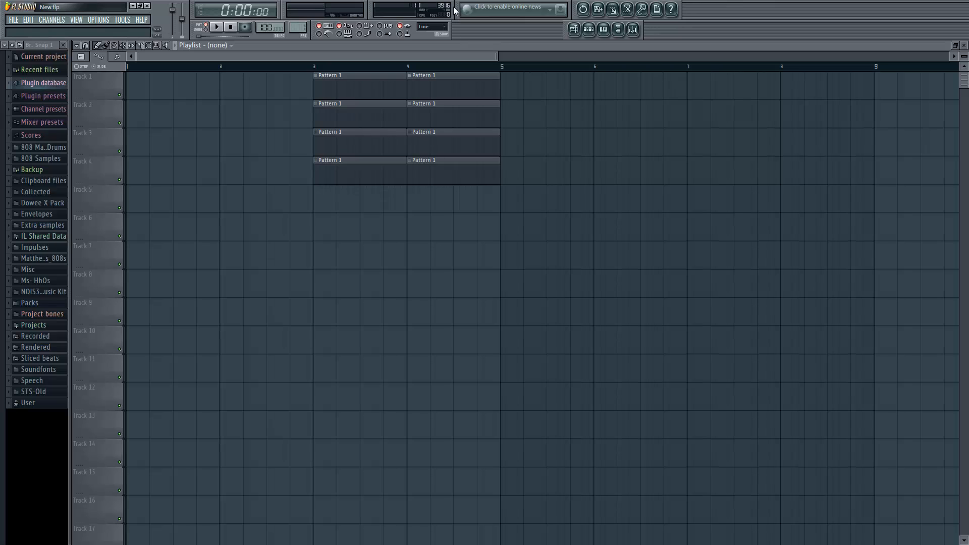
{"action": "left_click_drag", "start_coordinate": [458, 9], "coordinate": [687, 9]}
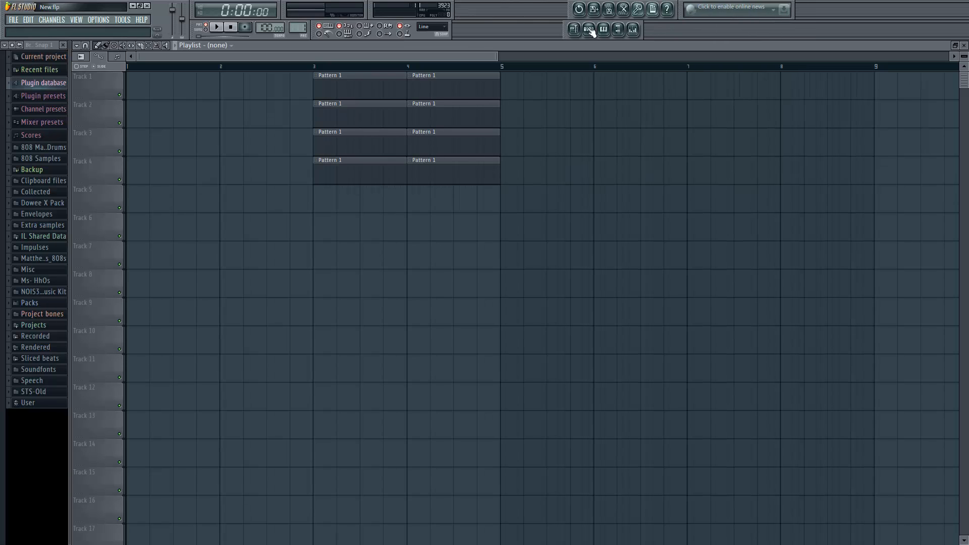
{"action": "left_click_drag", "start_coordinate": [571, 32], "coordinate": [510, 22]}
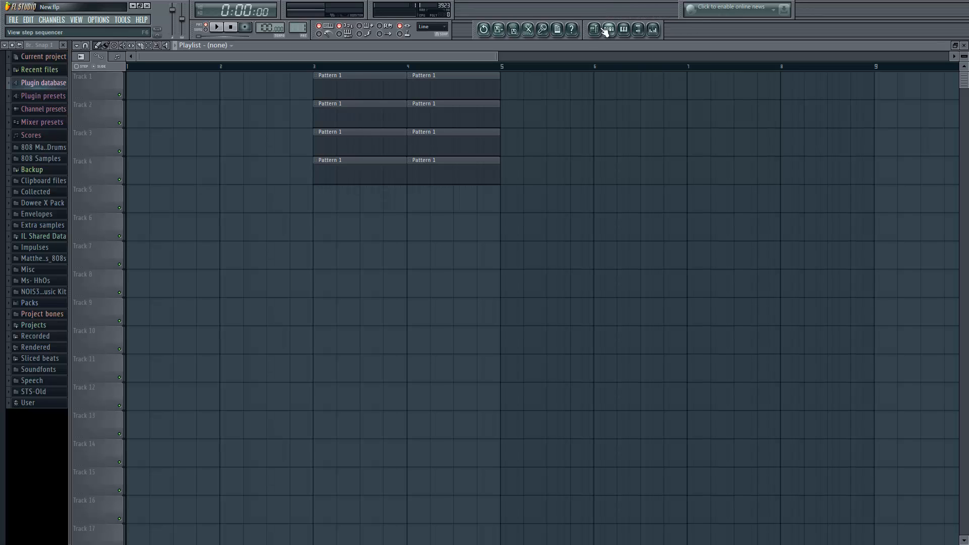
{"action": "left_click_drag", "start_coordinate": [586, 29], "coordinate": [456, 26]}
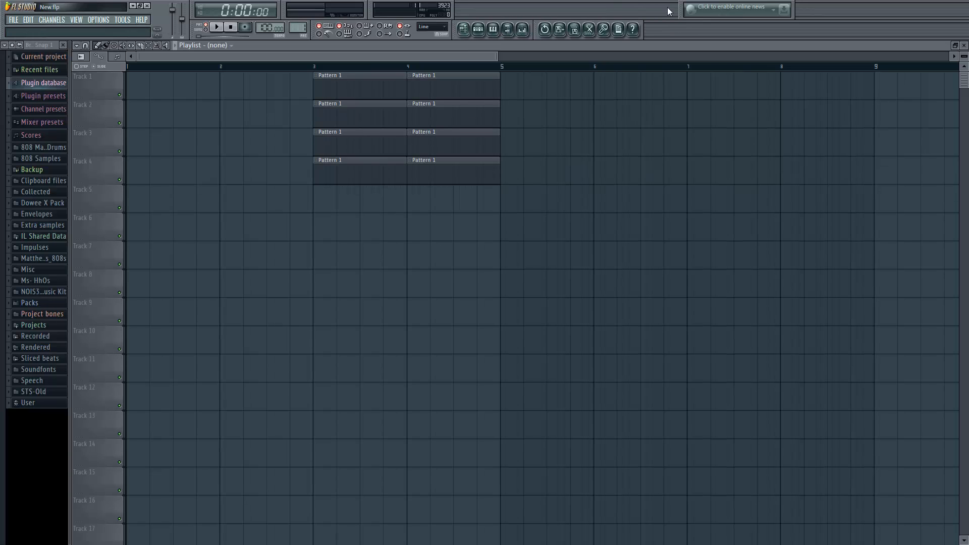
{"action": "left_click_drag", "start_coordinate": [678, 8], "coordinate": [450, 4]}
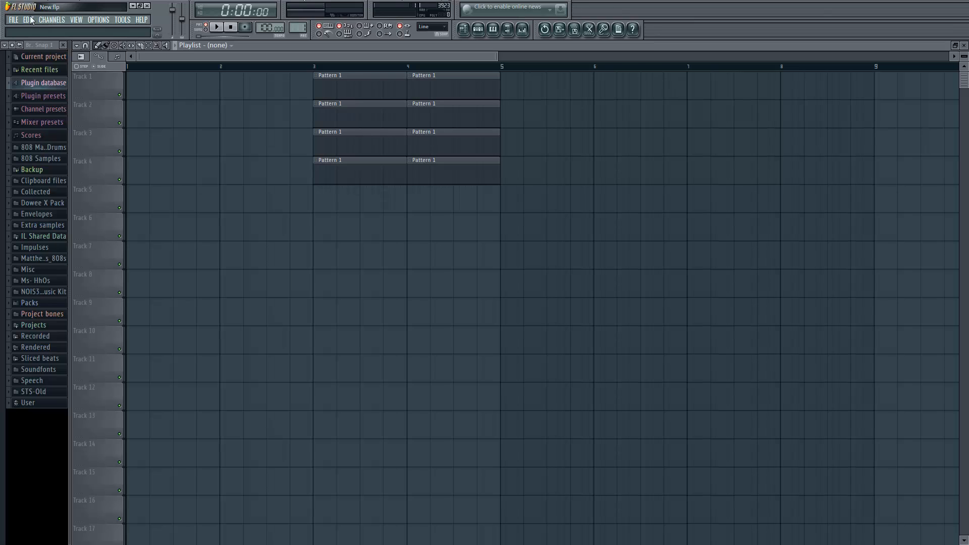
{"action": "left_click", "coordinate": [76, 19]}
{"action": "left_click", "coordinate": [202, 214]}
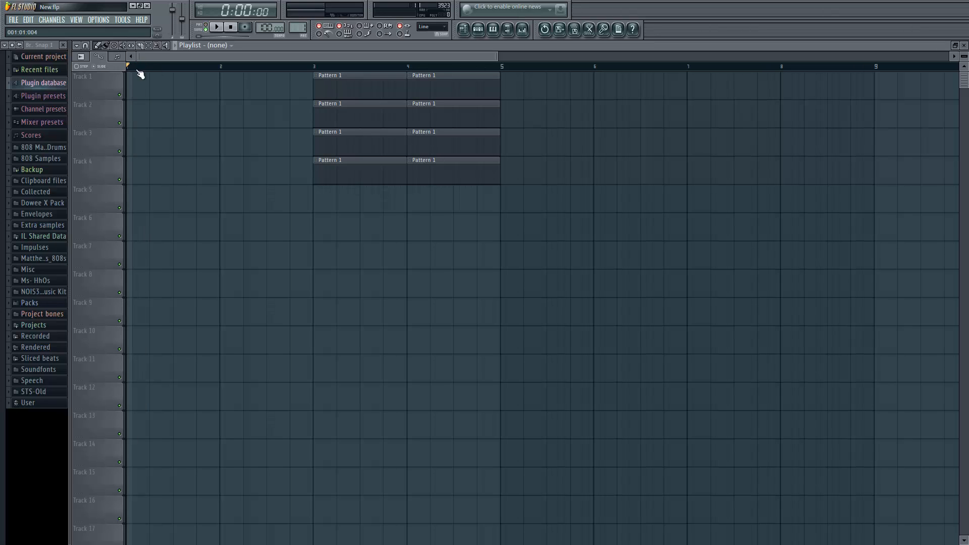
- Play the song from its start, restarting and stopping it to watch the time display count
{"action": "mouse_move", "coordinate": [130, 68]}
{"action": "left_mouse_down"}
{"action": "mouse_move", "coordinate": [232, 67]}
{"action": "mouse_move", "coordinate": [123, 72]}
{"action": "left_mouse_up"}
{"action": "key", "text": "space"}
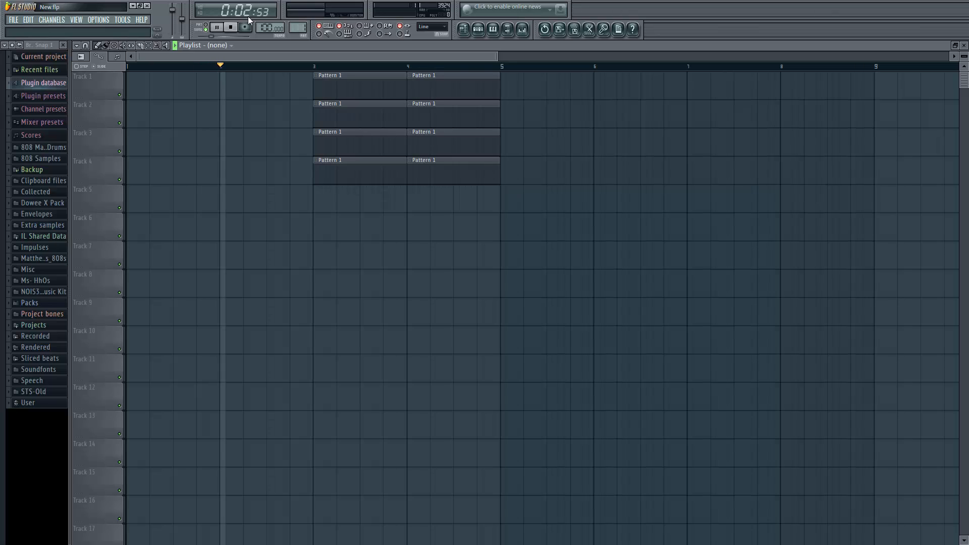
{"action": "key", "text": "space"}
{"action": "key", "text": "space"}
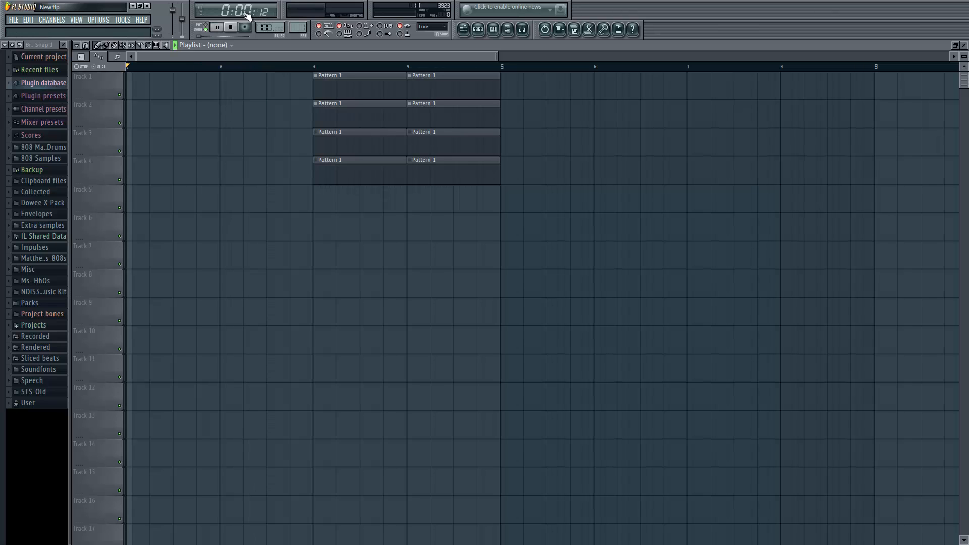
{"action": "key", "text": "space"}
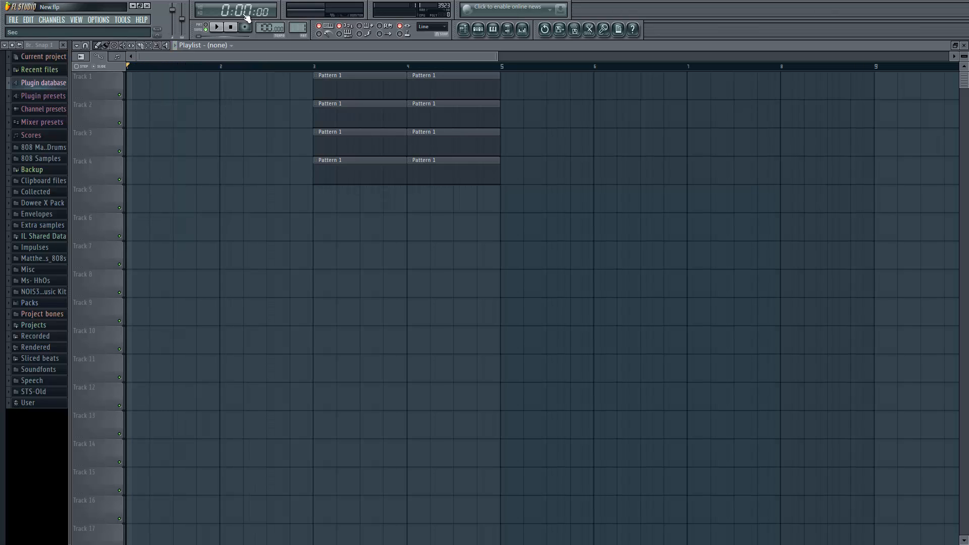
- Try the time display in bar mode with a short playback, and switch it back to minutes
{"action": "left_click", "coordinate": [203, 13]}
{"action": "left_click", "coordinate": [204, 15]}
{"action": "left_click", "coordinate": [203, 14]}
{"action": "left_click", "coordinate": [216, 26]}
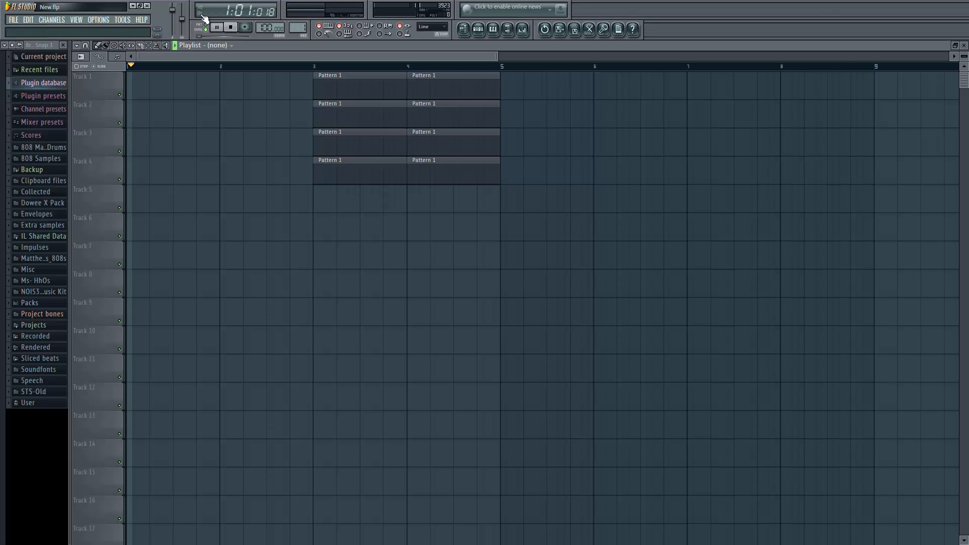
{"action": "left_click", "coordinate": [231, 27]}
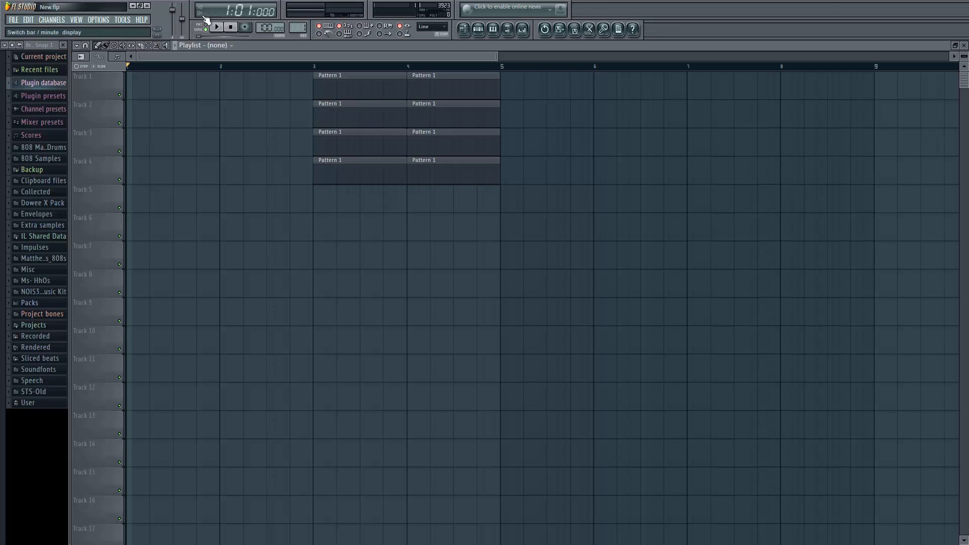
{"action": "left_click", "coordinate": [206, 19]}
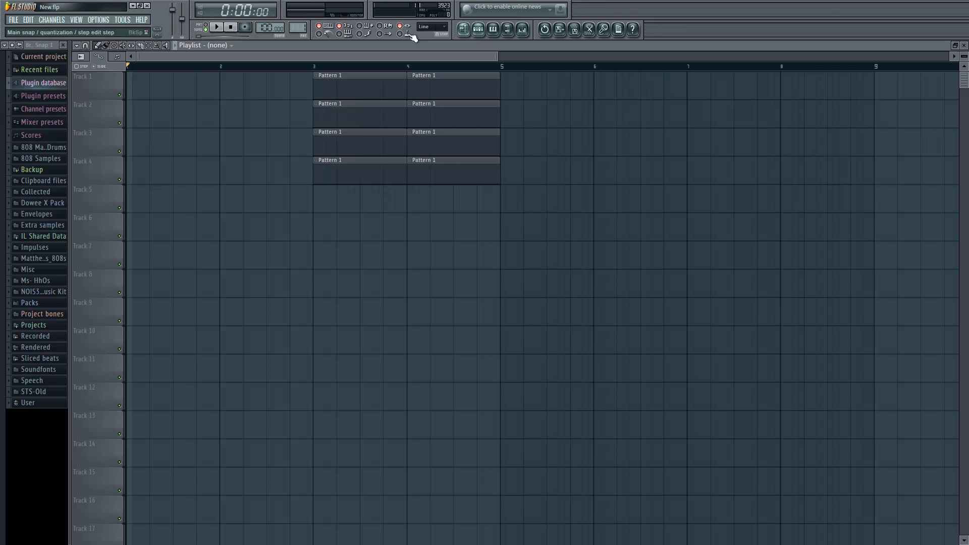
- Toggle the playlist off and back on, and show the step sequencer over it
{"action": "left_click", "coordinate": [463, 30]}
{"action": "left_click", "coordinate": [463, 30]}
{"action": "left_click", "coordinate": [463, 30]}
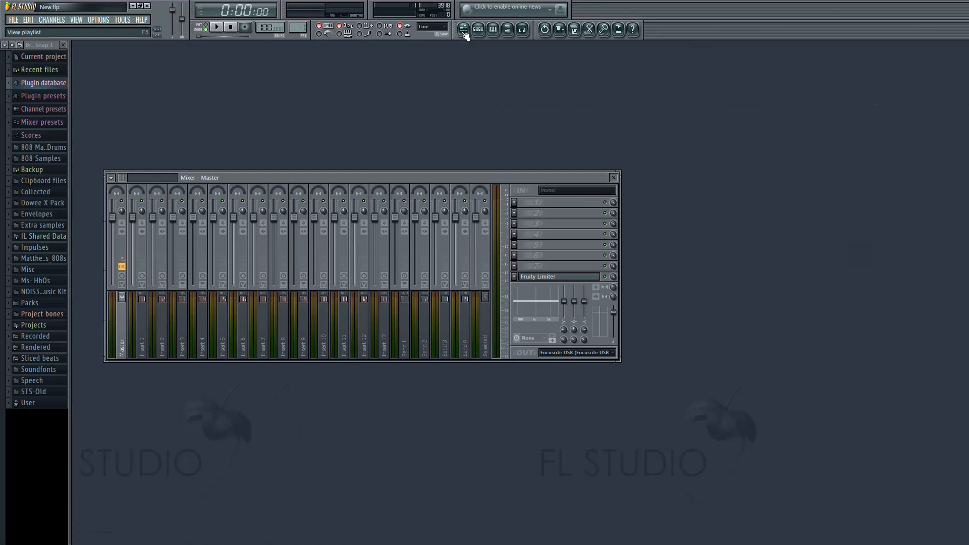
{"action": "left_click", "coordinate": [463, 30]}
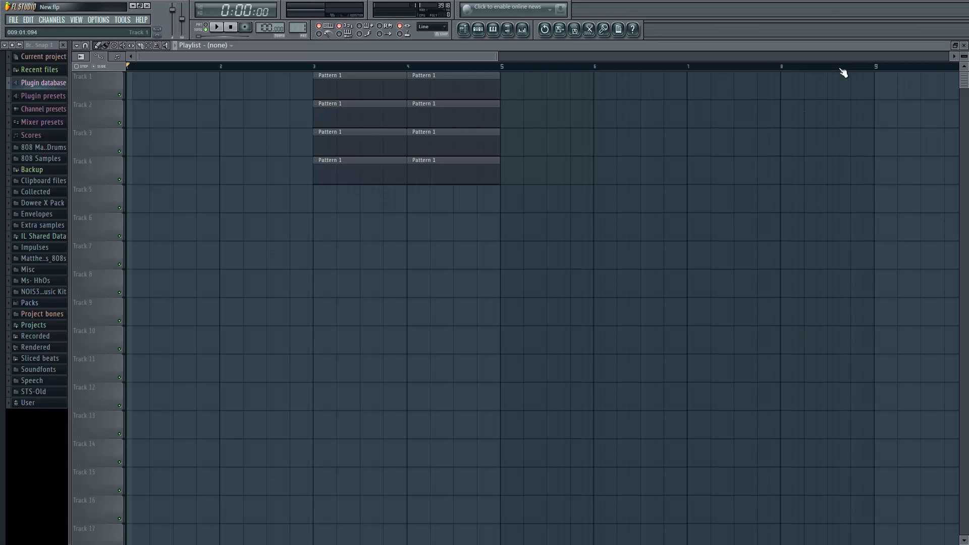
{"action": "left_click", "coordinate": [478, 30]}
{"action": "left_click_drag", "start_coordinate": [379, 242], "coordinate": [402, 228]}
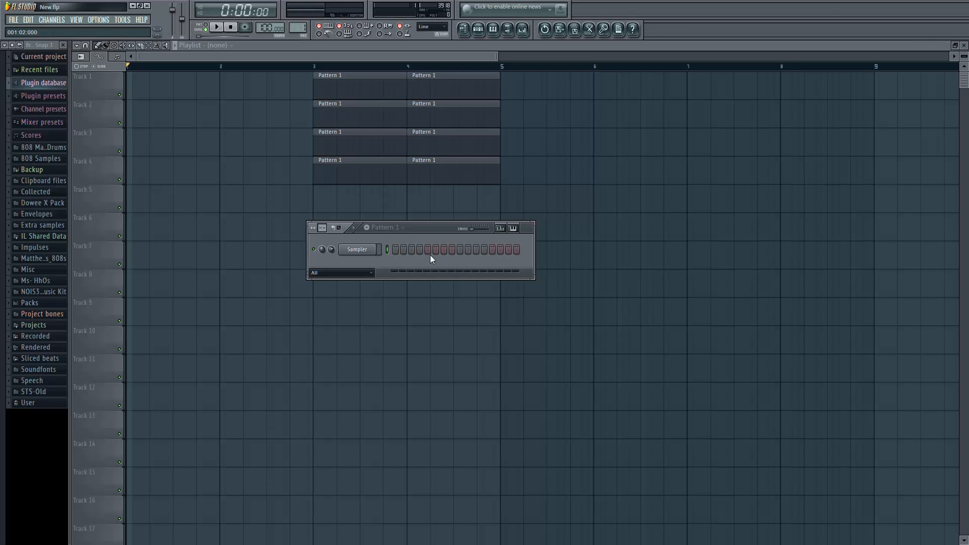
- View the Sampler channel's piano roll and return to the playlist
{"action": "left_click", "coordinate": [498, 34]}
{"action": "left_click", "coordinate": [498, 33]}
{"action": "left_click", "coordinate": [498, 33]}
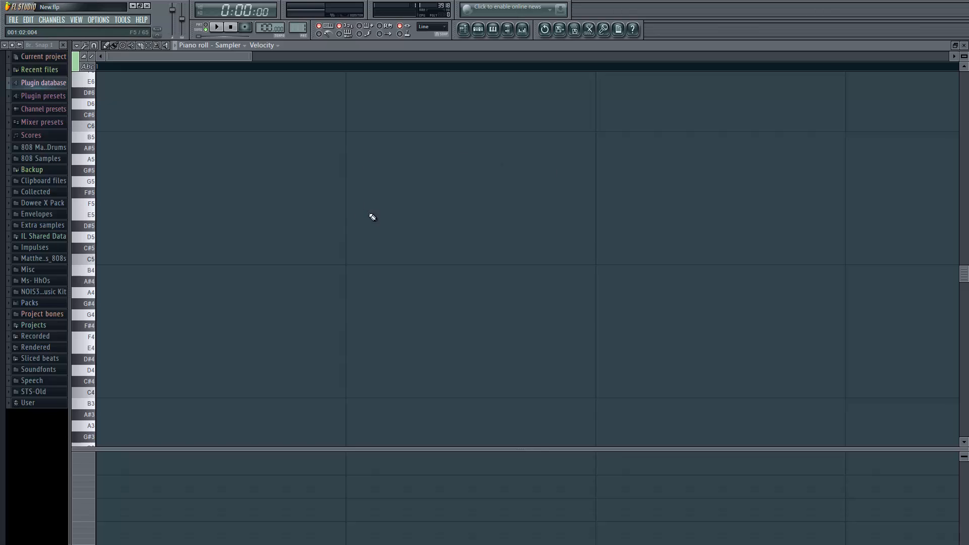
{"action": "left_click", "coordinate": [463, 29]}
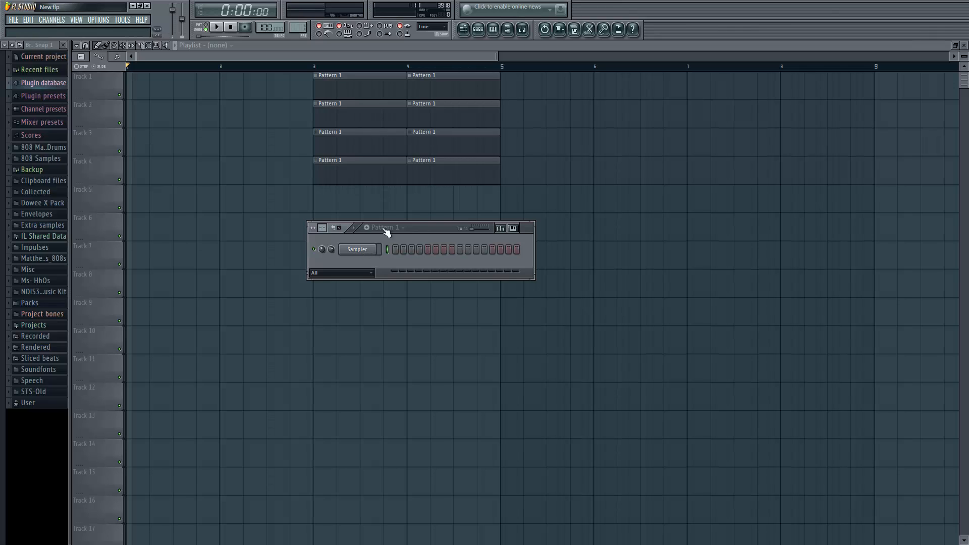
- Toggle the browser's visibility, leaving it shown beside the playlist
{"action": "left_click", "coordinate": [507, 31]}
{"action": "left_click", "coordinate": [507, 31]}
{"action": "left_click", "coordinate": [507, 31]}
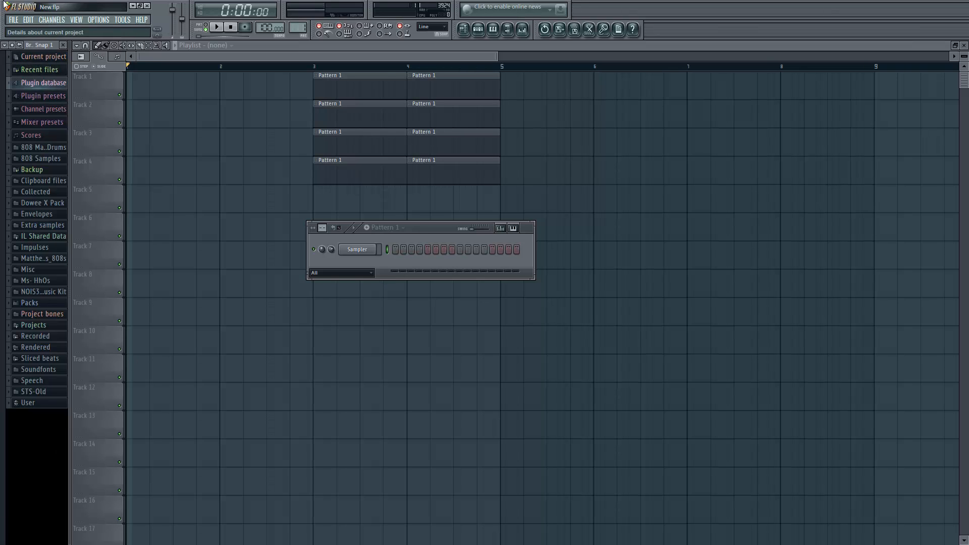
{"action": "key", "text": "alt+F8"}
- Bring up the mixer, look at the project info and system MIDI settings, and close both windows
{"action": "left_click", "coordinate": [523, 29]}
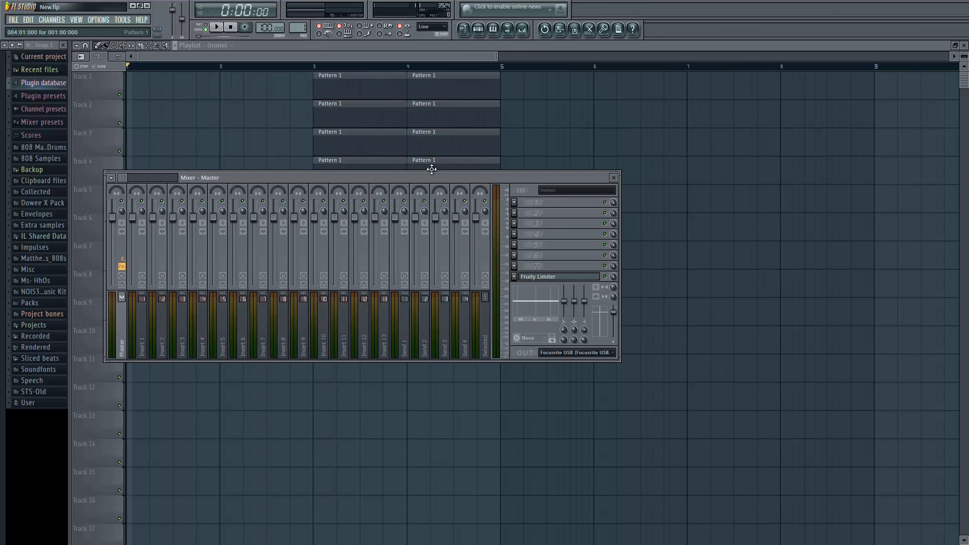
{"action": "left_click_drag", "start_coordinate": [432, 172], "coordinate": [443, 212]}
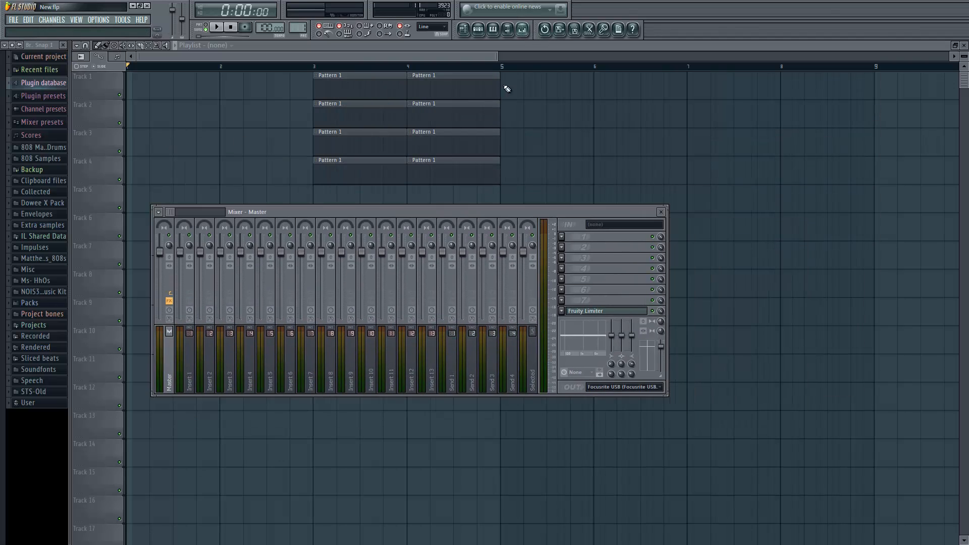
{"action": "left_click", "coordinate": [619, 30]}
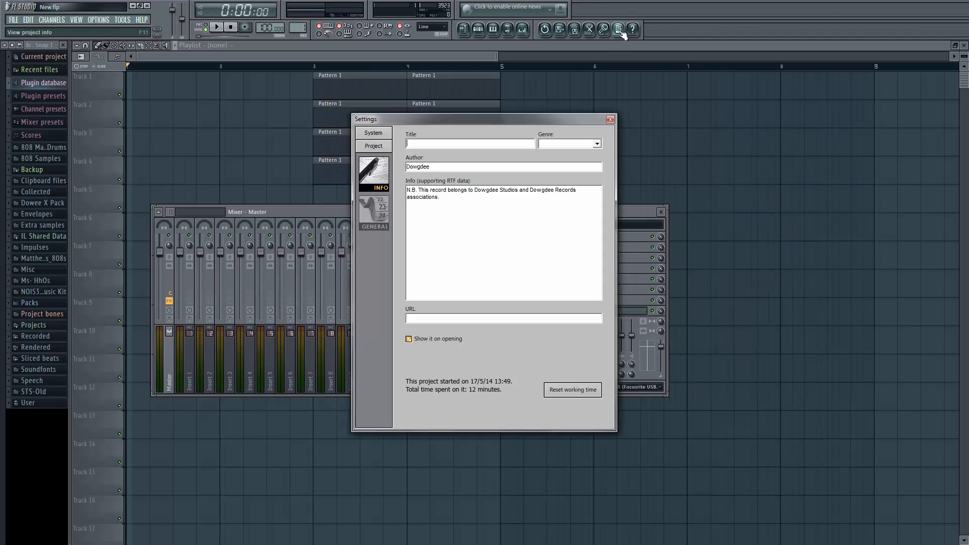
{"action": "left_click", "coordinate": [373, 133]}
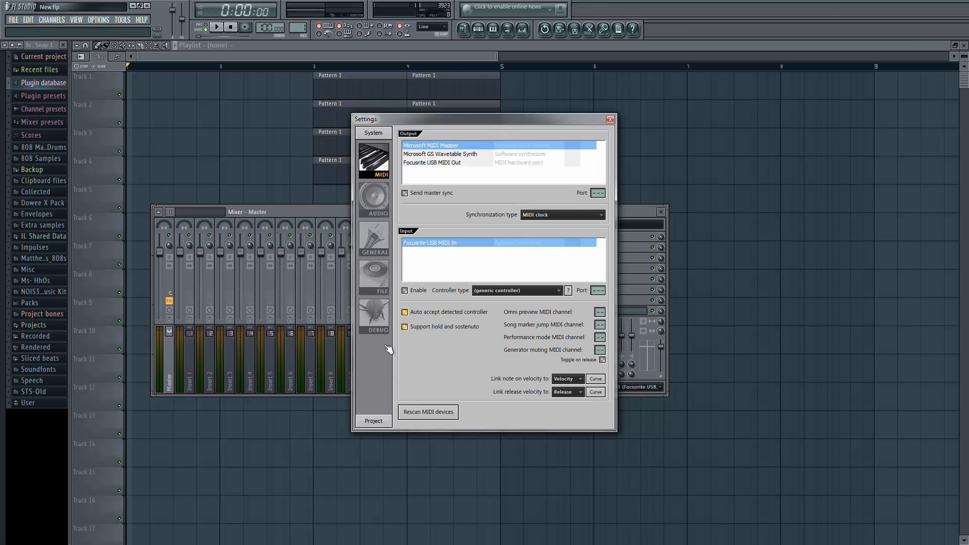
{"action": "left_click", "coordinate": [611, 120]}
{"action": "left_click", "coordinate": [660, 211]}
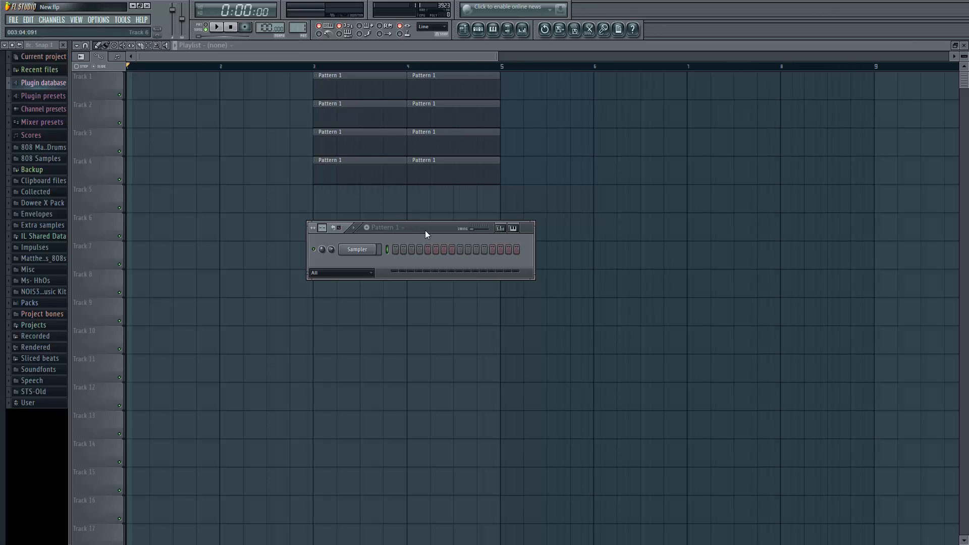
- Reposition the step sequencer window in the middle of the playlist, just below the pattern clips
{"action": "left_click_drag", "start_coordinate": [425, 231], "coordinate": [506, 211]}
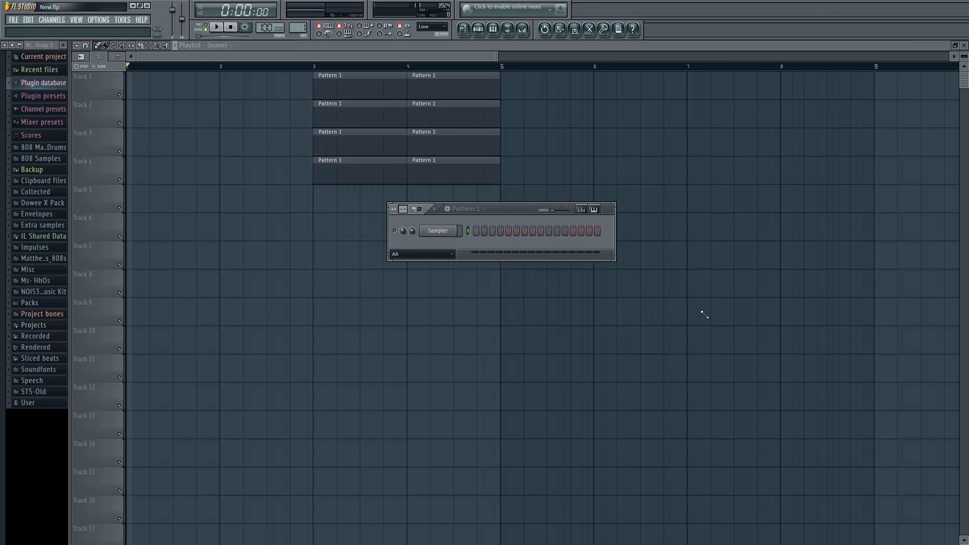
{"action": "mouse_move", "coordinate": [502, 215]}
{"action": "left_mouse_down"}
{"action": "mouse_move", "coordinate": [463, 226]}
{"action": "mouse_move", "coordinate": [501, 353]}
{"action": "mouse_move", "coordinate": [640, 241]}
{"action": "mouse_move", "coordinate": [318, 163]}
{"action": "mouse_move", "coordinate": [434, 214]}
{"action": "mouse_move", "coordinate": [398, 235]}
{"action": "mouse_move", "coordinate": [375, 293]}
{"action": "mouse_move", "coordinate": [519, 337]}
{"action": "mouse_move", "coordinate": [622, 237]}
{"action": "mouse_move", "coordinate": [398, 163]}
{"action": "mouse_move", "coordinate": [258, 217]}
{"action": "mouse_move", "coordinate": [556, 321]}
{"action": "mouse_move", "coordinate": [401, 105]}
{"action": "mouse_move", "coordinate": [198, 221]}
{"action": "mouse_move", "coordinate": [810, 214]}
{"action": "mouse_move", "coordinate": [138, 25]}
{"action": "mouse_move", "coordinate": [383, 207]}
{"action": "mouse_move", "coordinate": [583, 225]}
{"action": "mouse_move", "coordinate": [528, 193]}
{"action": "mouse_move", "coordinate": [295, 166]}
{"action": "mouse_move", "coordinate": [523, 232]}
{"action": "mouse_move", "coordinate": [503, 203]}
{"action": "left_mouse_up"}
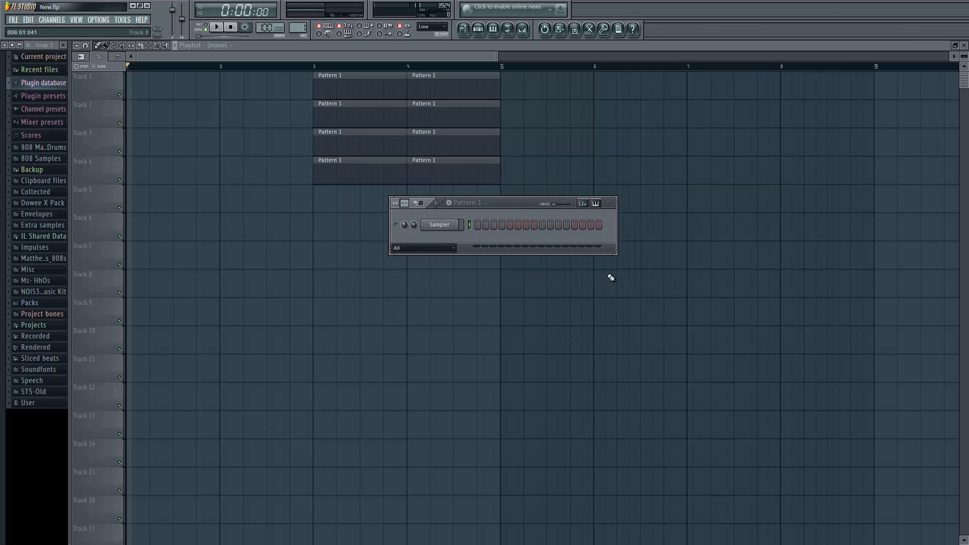
{"action": "mouse_move", "coordinate": [621, 258]}
{"action": "left_mouse_down"}
{"action": "mouse_move", "coordinate": [580, 238]}
{"action": "mouse_move", "coordinate": [580, 226]}
{"action": "mouse_move", "coordinate": [683, 328]}
{"action": "mouse_move", "coordinate": [543, 225]}
{"action": "mouse_move", "coordinate": [641, 305]}
{"action": "mouse_move", "coordinate": [476, 191]}
{"action": "mouse_move", "coordinate": [590, 308]}
{"action": "mouse_move", "coordinate": [617, 255]}
{"action": "left_mouse_up"}
{"action": "left_click_drag", "start_coordinate": [497, 207], "coordinate": [460, 221]}
- Rename Pattern 1 as Pattern_2 and give it a green colour
{"action": "left_click", "coordinate": [449, 218]}
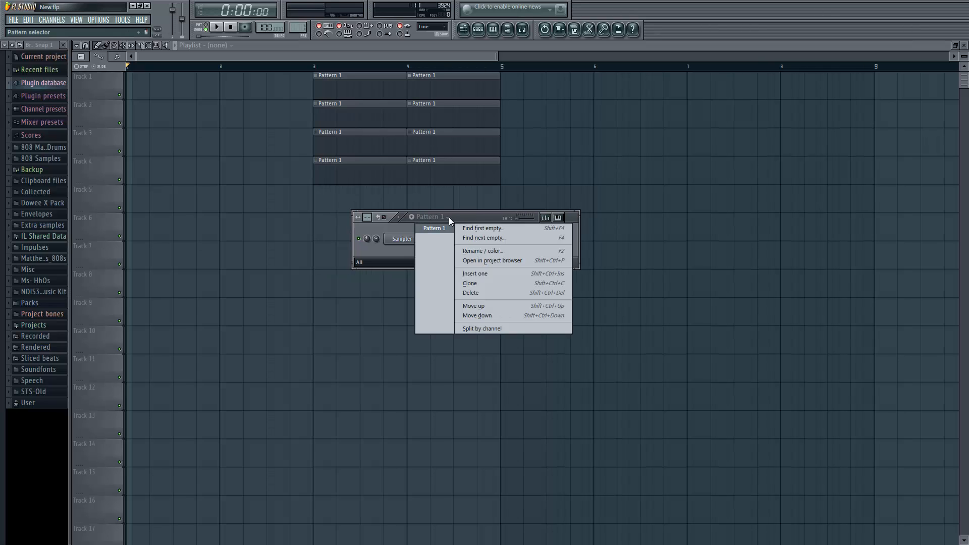
{"action": "left_click", "coordinate": [449, 217]}
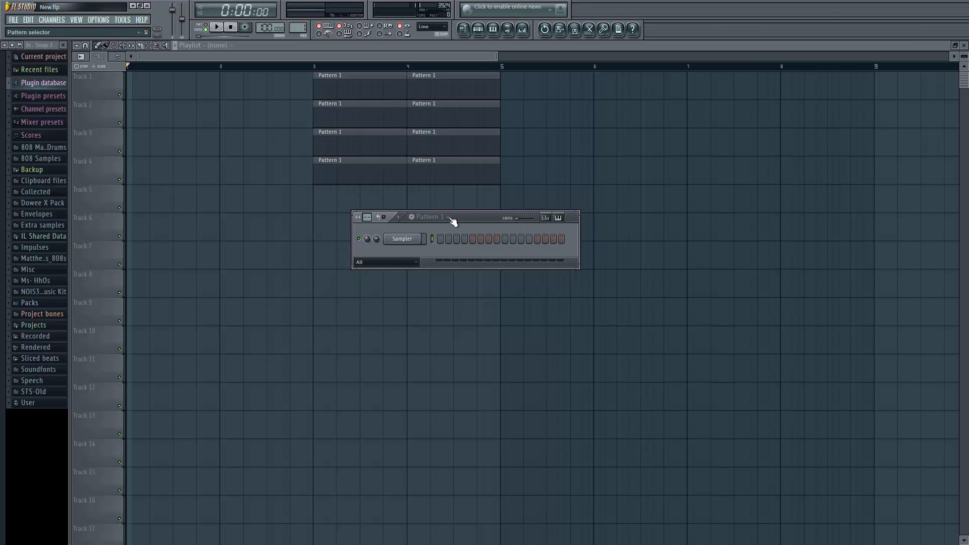
{"action": "left_click", "coordinate": [411, 218]}
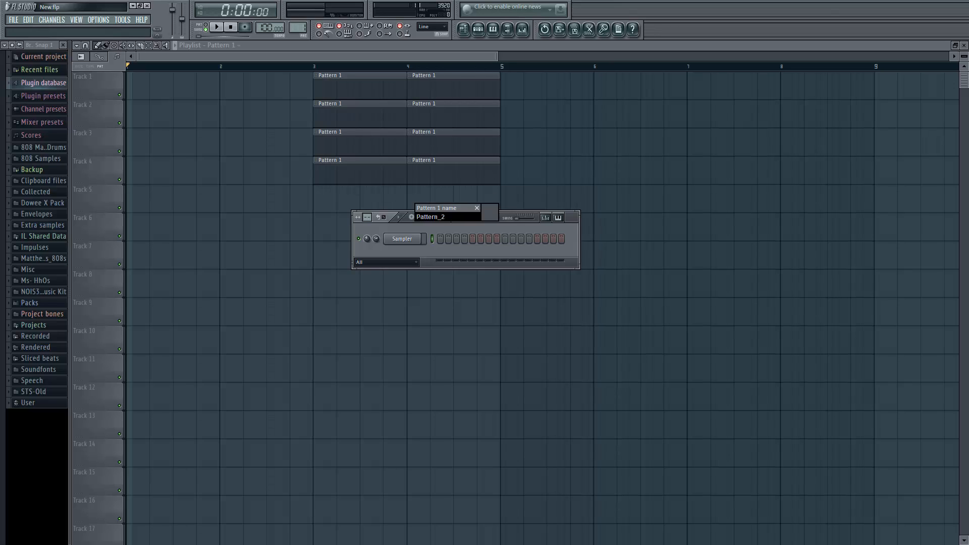
{"action": "left_click", "coordinate": [491, 220]}
{"action": "left_click", "coordinate": [510, 235]}
{"action": "key", "text": "Return"}
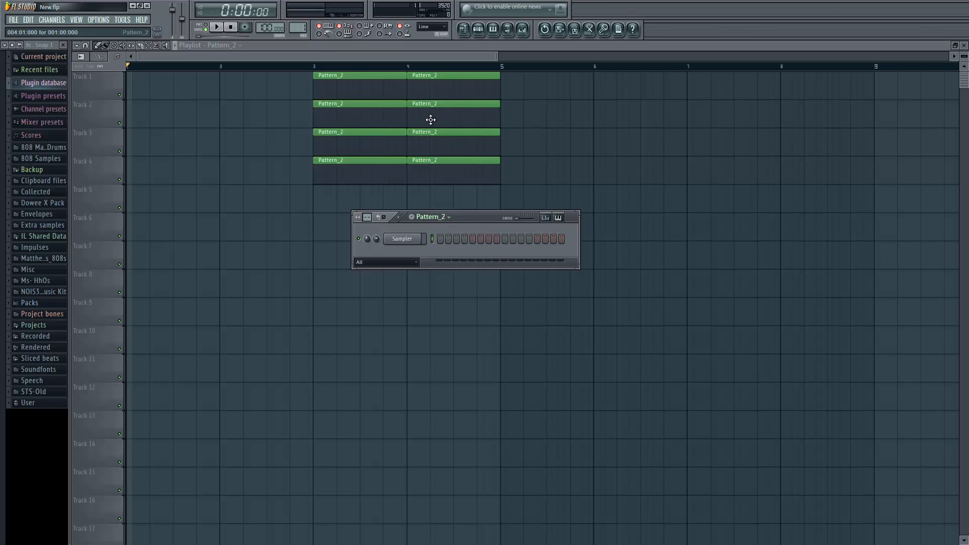
- Switch to the first empty pattern, pattern 2, and name it Pattern_1
{"action": "left_click", "coordinate": [449, 218]}
{"action": "left_click", "coordinate": [451, 229]}
{"action": "left_click", "coordinate": [412, 220]}
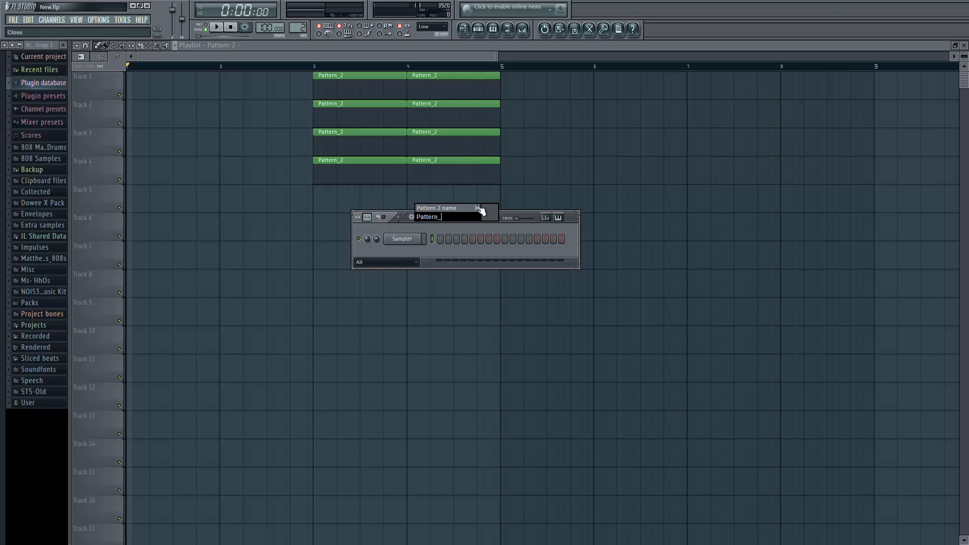
{"action": "left_click", "coordinate": [478, 208]}
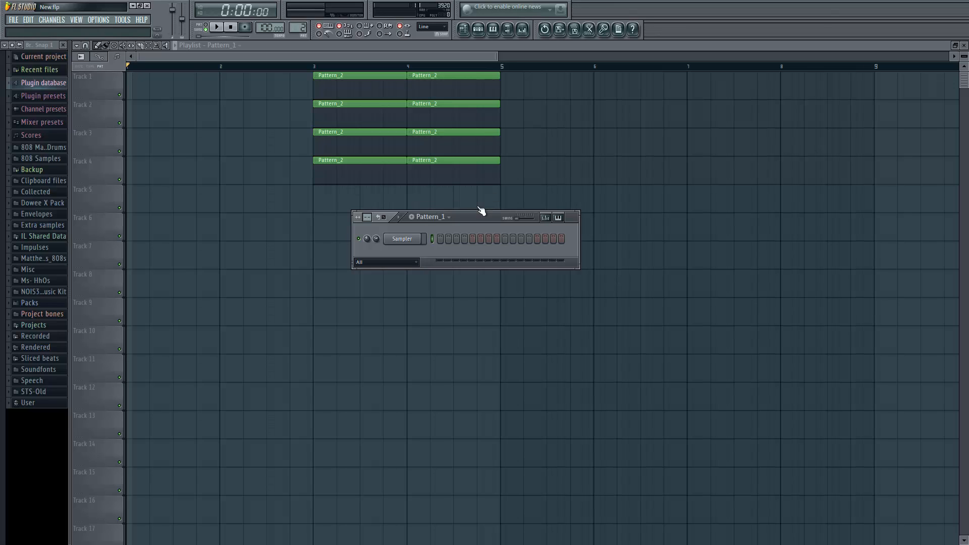
- Review the step sequencer's pattern list and choose Pattern_1
{"action": "left_click", "coordinate": [448, 217]}
{"action": "left_click", "coordinate": [447, 215]}
{"action": "left_click", "coordinate": [446, 215]}
{"action": "left_click", "coordinate": [443, 238]}
{"action": "left_click", "coordinate": [445, 218]}
{"action": "left_click", "coordinate": [441, 238]}
- Place Pattern_1 clips on Tracks 5 and 7, delete the Track 5 clip and move the other up to Track 6
{"action": "left_click", "coordinate": [221, 196]}
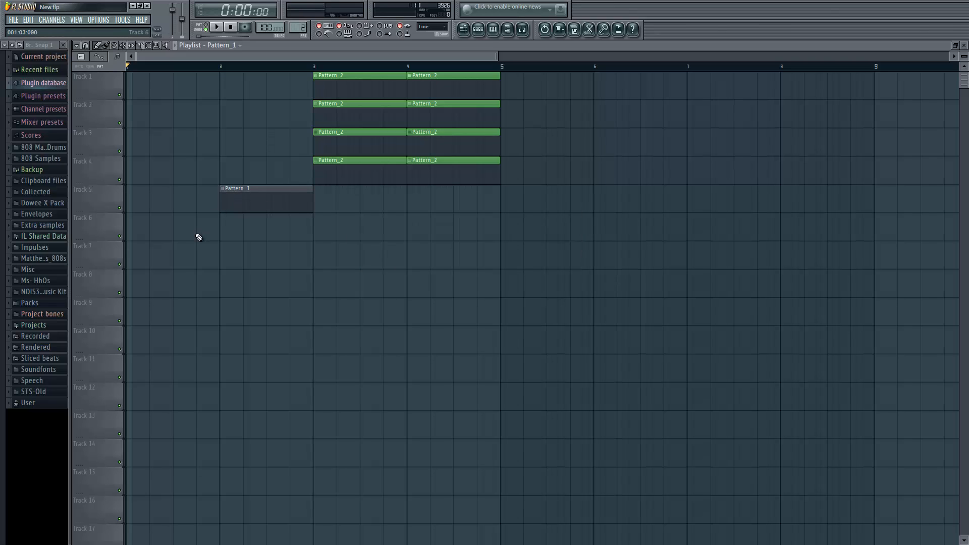
{"action": "left_click", "coordinate": [193, 255]}
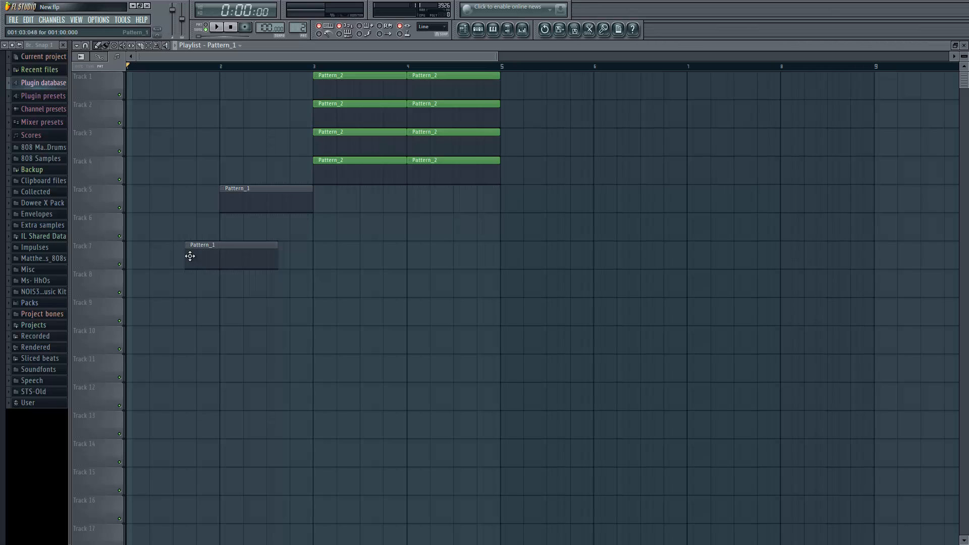
{"action": "right_click", "coordinate": [262, 197]}
{"action": "mouse_move", "coordinate": [225, 258]}
{"action": "left_mouse_down"}
{"action": "mouse_move", "coordinate": [325, 218]}
{"action": "mouse_move", "coordinate": [350, 192]}
{"action": "mouse_move", "coordinate": [184, 115]}
{"action": "mouse_move", "coordinate": [161, 70]}
{"action": "mouse_move", "coordinate": [266, 283]}
{"action": "mouse_move", "coordinate": [198, 237]}
{"action": "mouse_move", "coordinate": [244, 227]}
{"action": "left_mouse_up"}
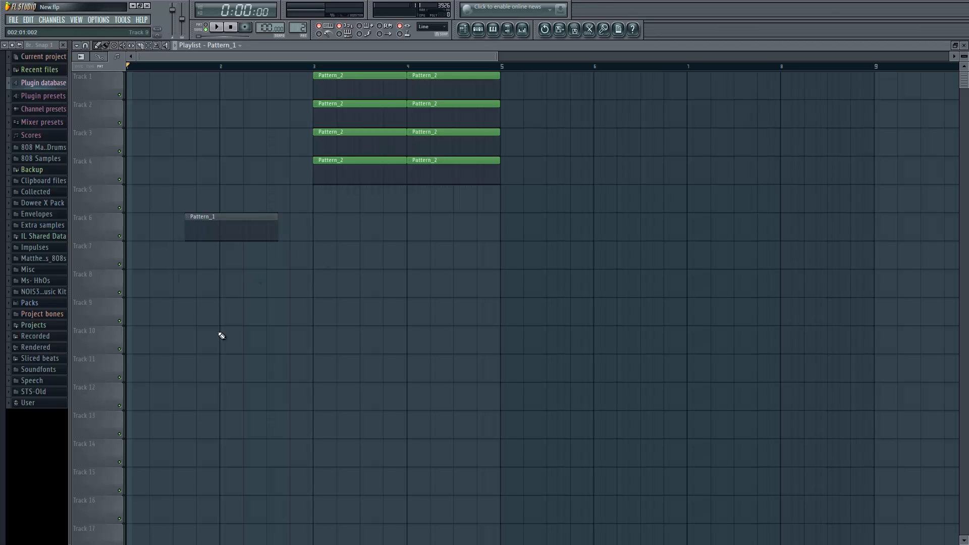
- Scatter six more Pattern_1 clips across the playlist on Tracks 10, 13, 11, 9, 6 and 5
{"action": "left_click", "coordinate": [218, 335]}
{"action": "left_click", "coordinate": [338, 425]}
{"action": "left_click", "coordinate": [515, 378]}
{"action": "left_click", "coordinate": [628, 308]}
{"action": "left_click", "coordinate": [721, 228]}
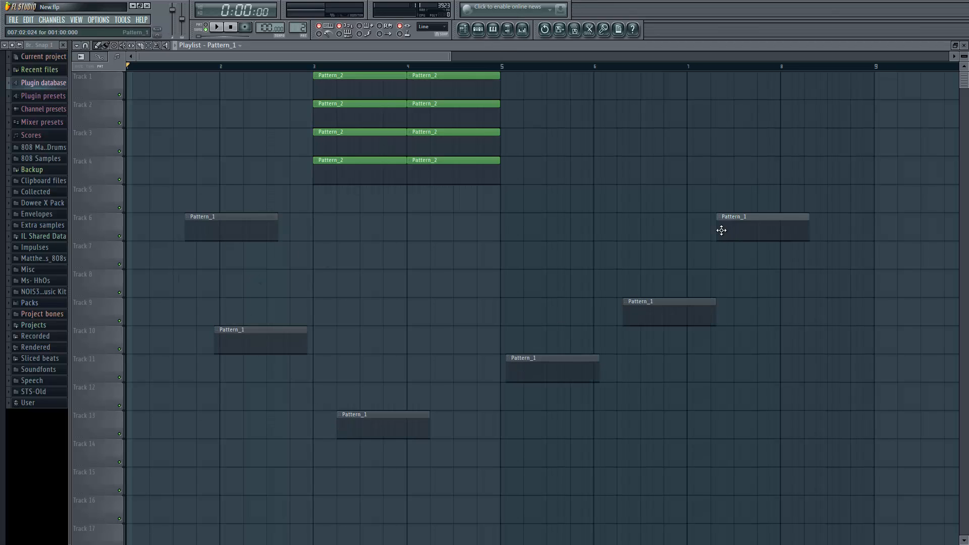
{"action": "left_click", "coordinate": [532, 197]}
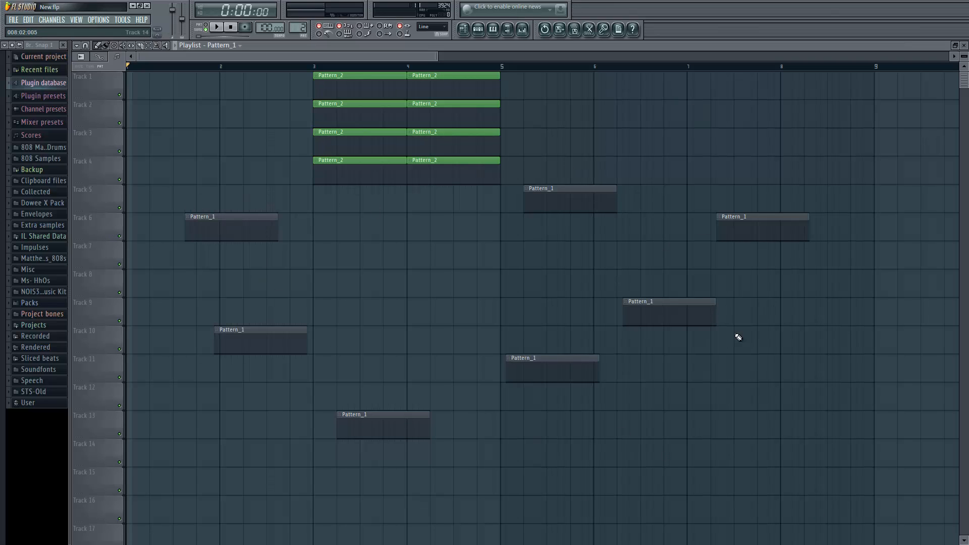
- Delete all the scattered Pattern_1 clips from the playlist
{"action": "right_click", "coordinate": [220, 221]}
{"action": "right_click", "coordinate": [247, 343]}
{"action": "right_click", "coordinate": [384, 426]}
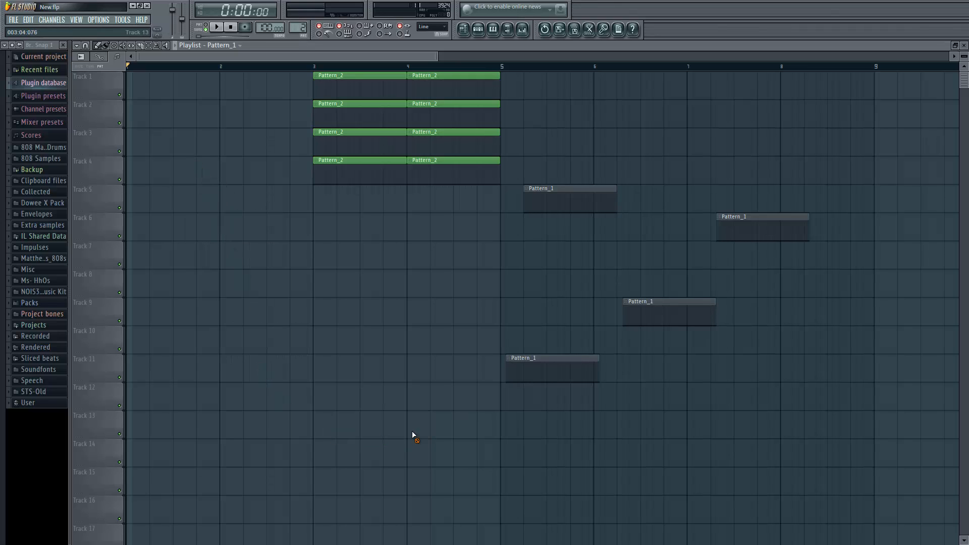
{"action": "right_click", "coordinate": [528, 362]}
{"action": "right_click", "coordinate": [664, 302]}
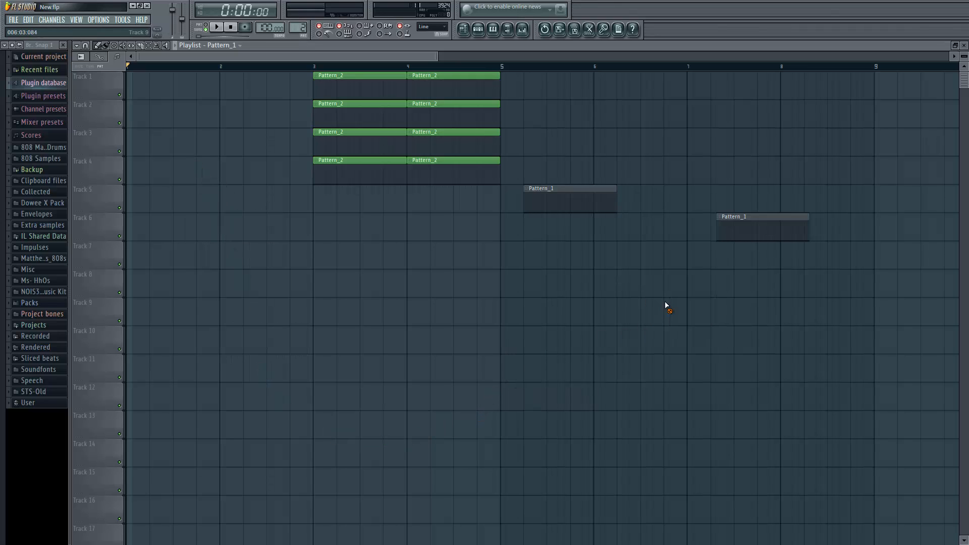
{"action": "right_click", "coordinate": [580, 202]}
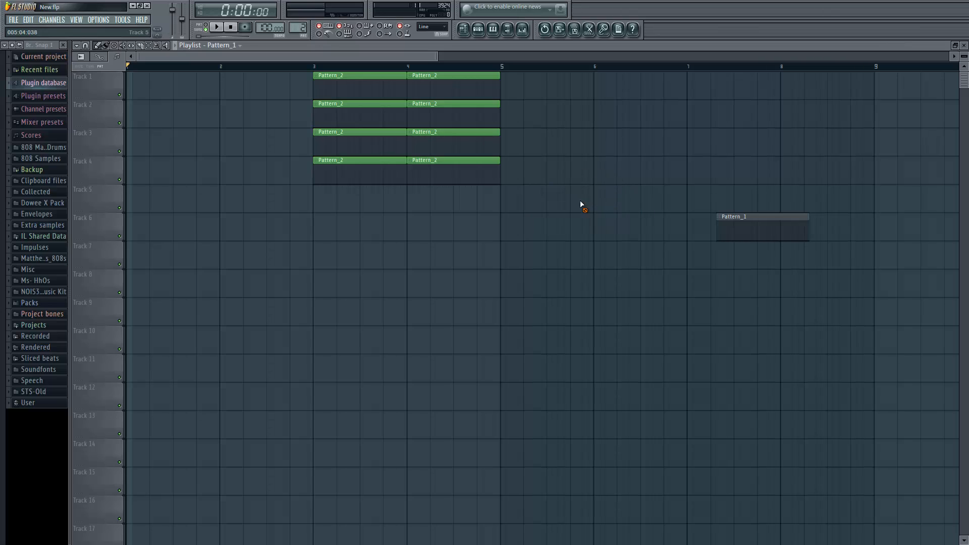
{"action": "right_click", "coordinate": [720, 228]}
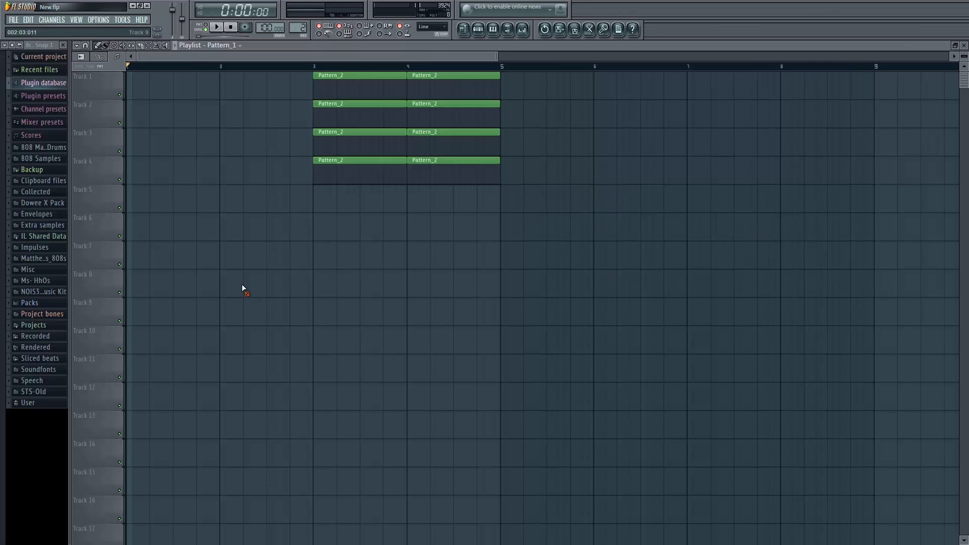
- Delete the eight green Pattern_2 clips from Tracks 1 to 4, leaving the playlist empty
{"action": "right_click", "coordinate": [439, 172]}
{"action": "right_click", "coordinate": [452, 144]}
{"action": "right_click", "coordinate": [455, 115]}
{"action": "right_click", "coordinate": [374, 144]}
{"action": "right_click", "coordinate": [369, 171]}
{"action": "right_click", "coordinate": [388, 115]}
{"action": "right_click", "coordinate": [411, 89]}
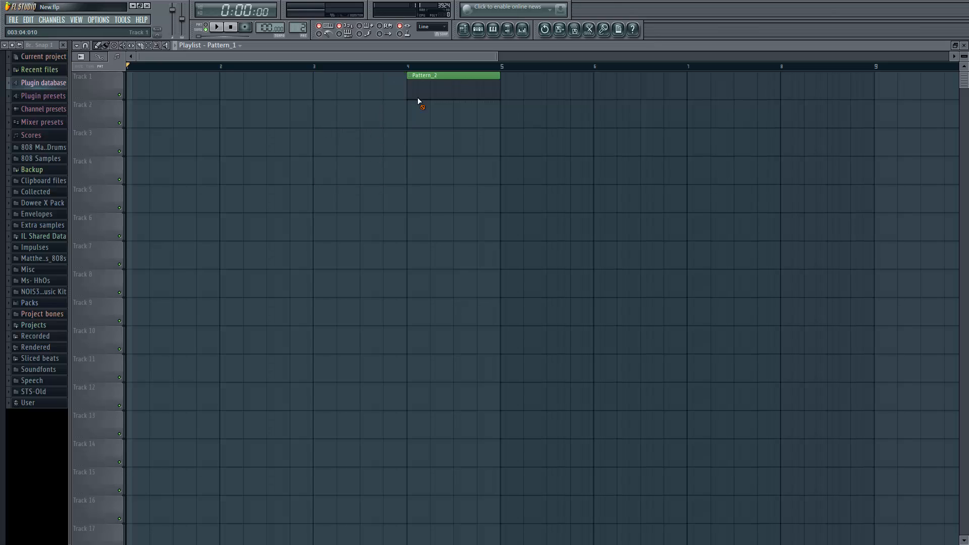
{"action": "right_click", "coordinate": [455, 89]}
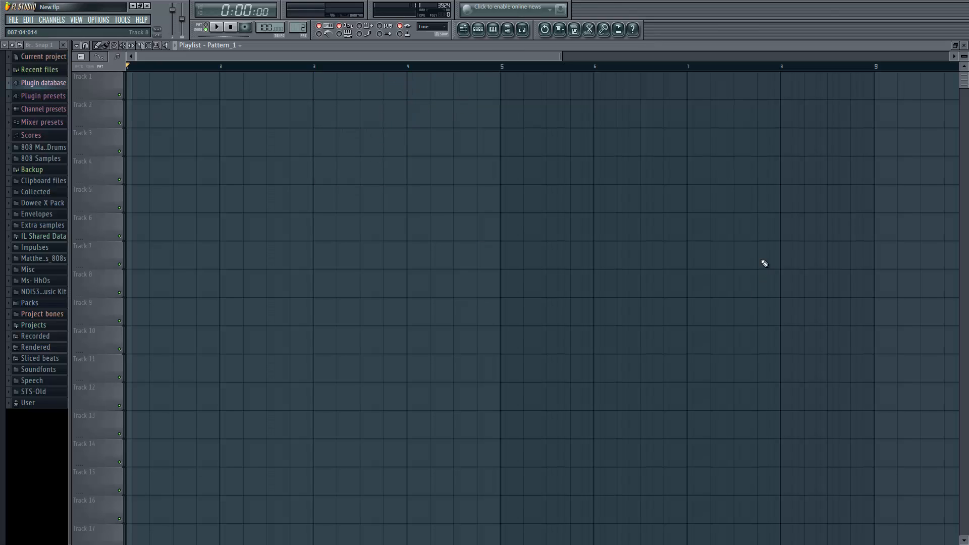
- Check the step sequencer and place one Pattern_1 clip at the very start of Track 1
{"action": "left_click", "coordinate": [482, 33]}
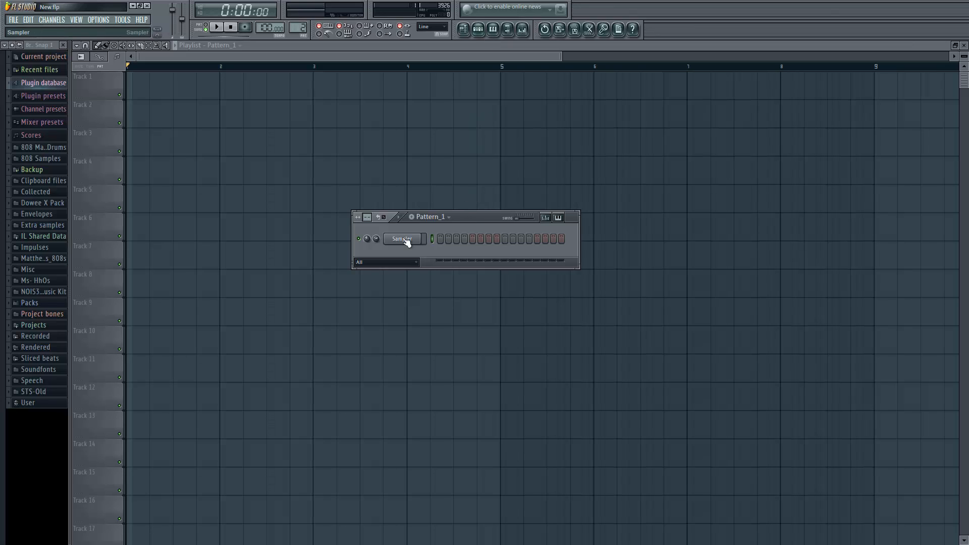
{"action": "left_click_drag", "start_coordinate": [240, 113], "coordinate": [129, 75]}
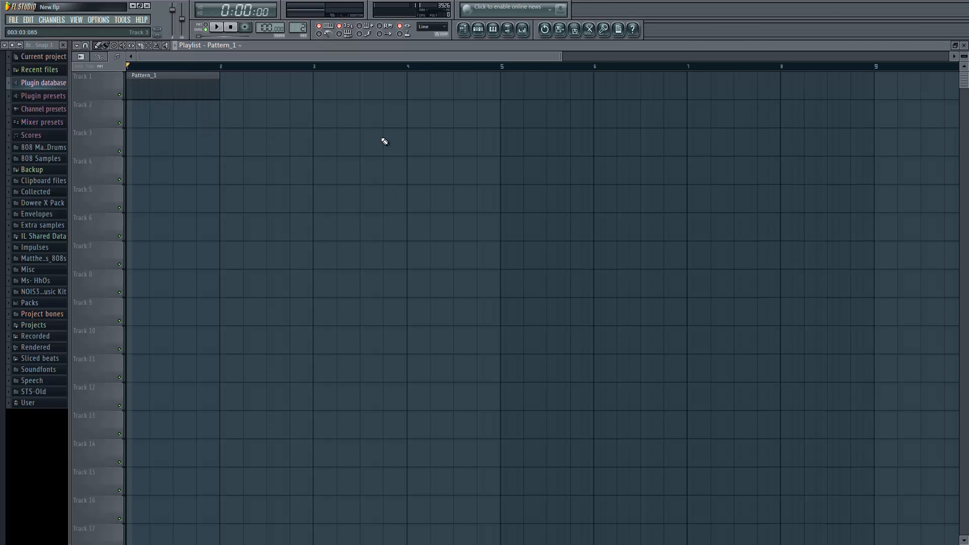
- Bring up the step sequencer and view its pattern list, keeping Pattern_1 selected
{"action": "left_click", "coordinate": [482, 32]}
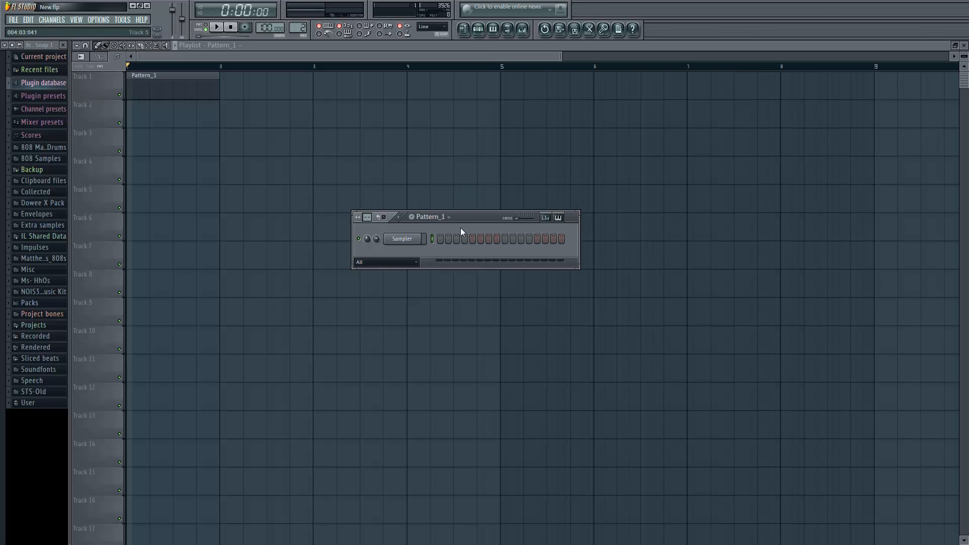
{"action": "left_click", "coordinate": [448, 218]}
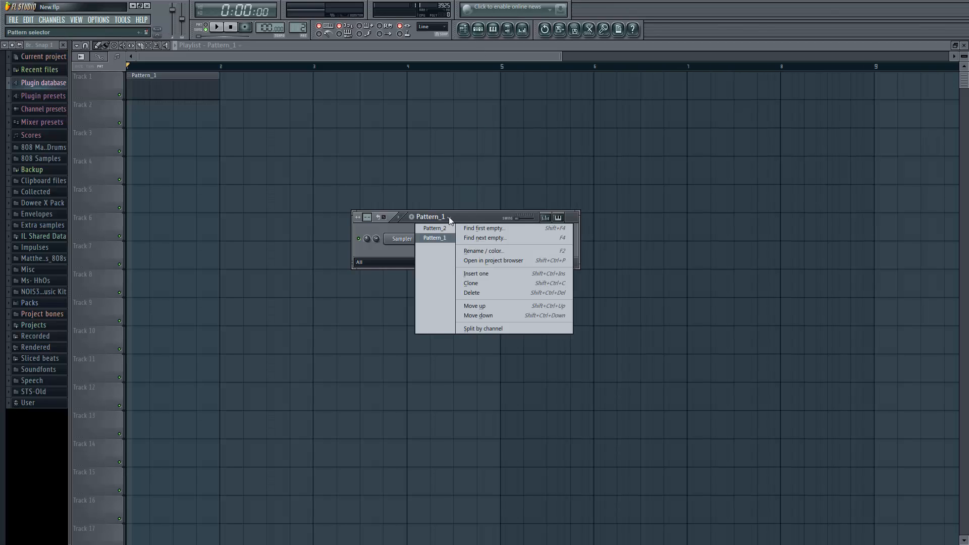
{"action": "left_click", "coordinate": [449, 216]}
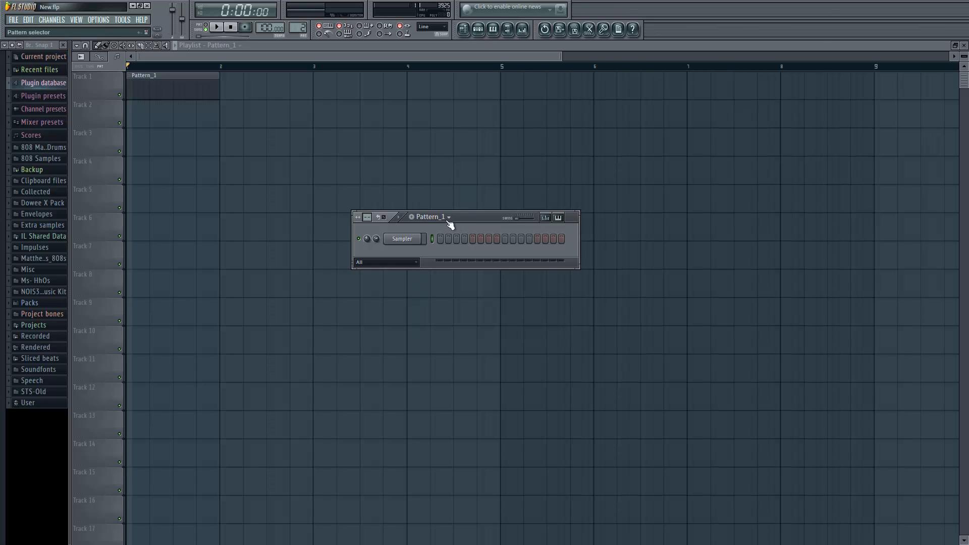
{"action": "left_click", "coordinate": [448, 218]}
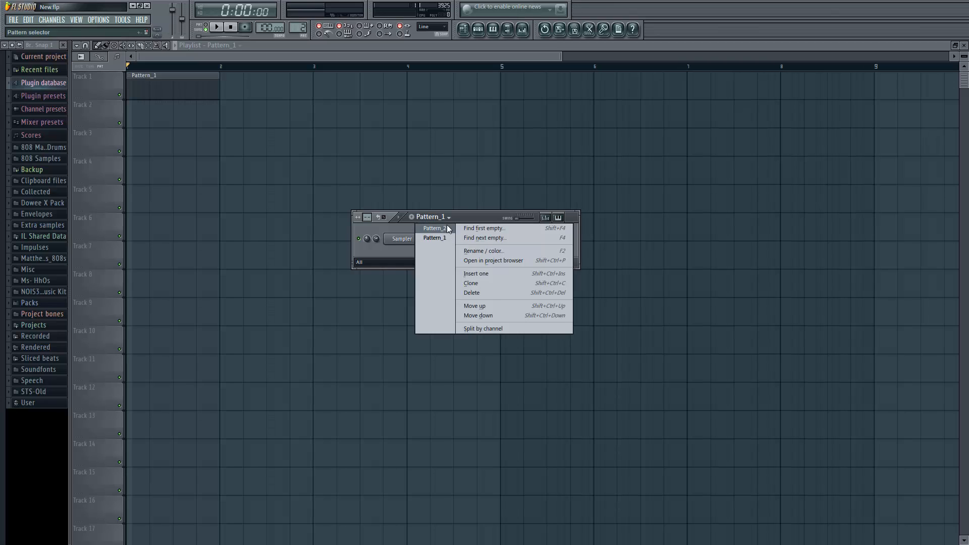
{"action": "left_click", "coordinate": [463, 219]}
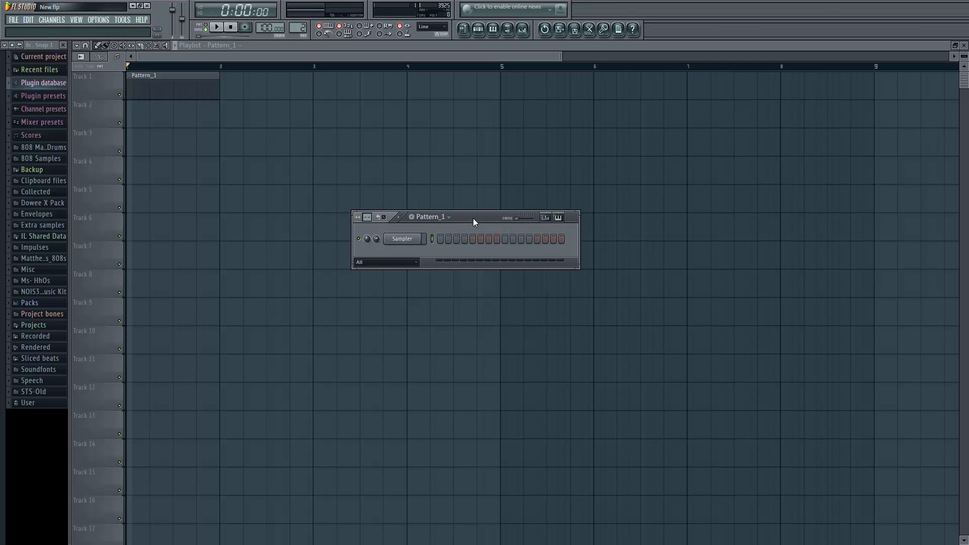
- Move the step sequencer to around bars 6 to 8 and open the Sampler channel's settings window near bar 3
{"action": "left_click_drag", "start_coordinate": [470, 220], "coordinate": [696, 172]}
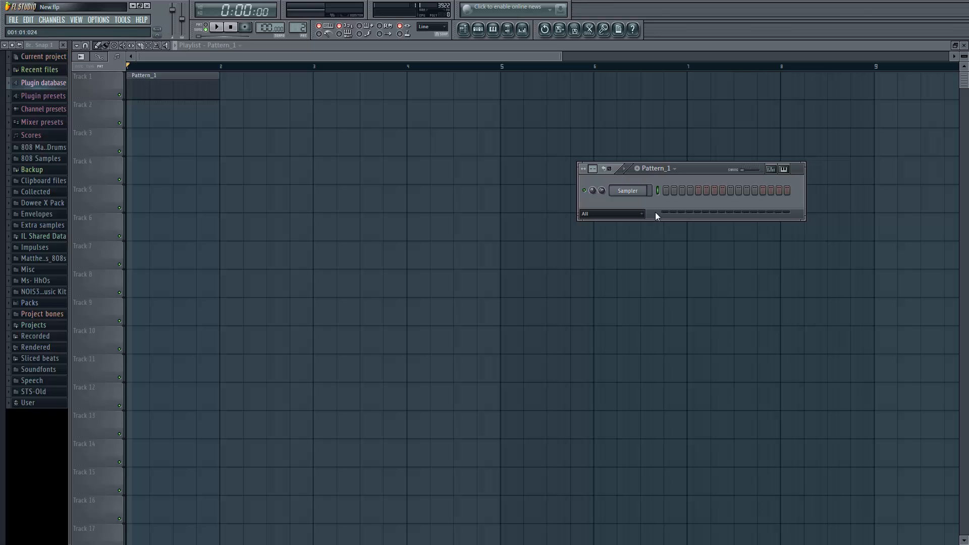
{"action": "left_click", "coordinate": [635, 191]}
{"action": "left_click_drag", "start_coordinate": [841, 104], "coordinate": [374, 162]}
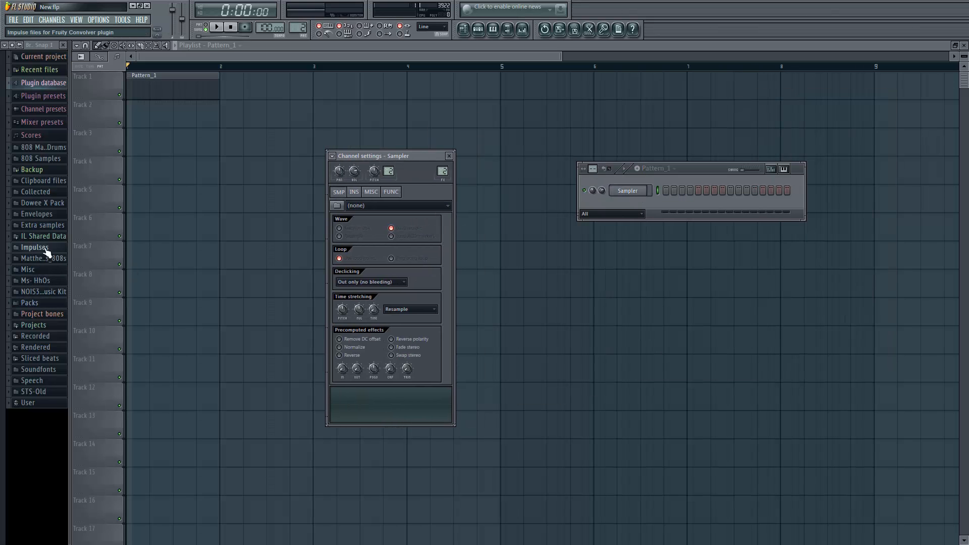
- Load FLS_Kick 01 from Packs, Drum Kit 01 into the Sampler channel, collapse the folders and move the channel settings beside the step sequencer
{"action": "left_click", "coordinate": [26, 303]}
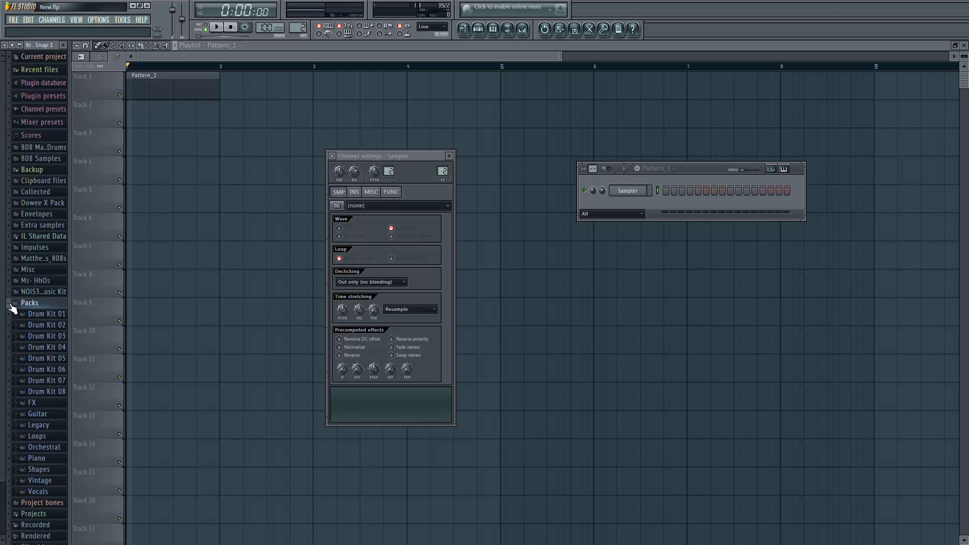
{"action": "left_click", "coordinate": [16, 316]}
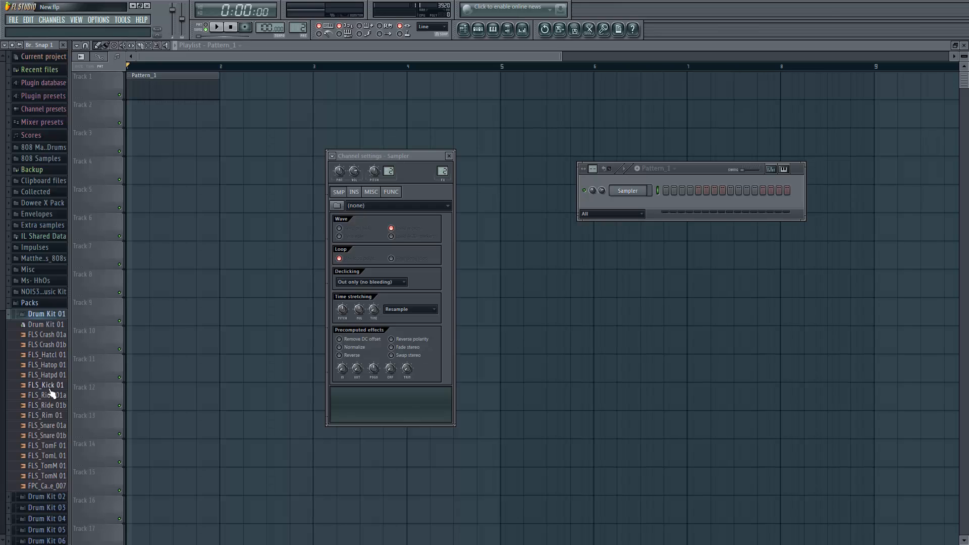
{"action": "left_click_drag", "start_coordinate": [50, 389], "coordinate": [413, 406]}
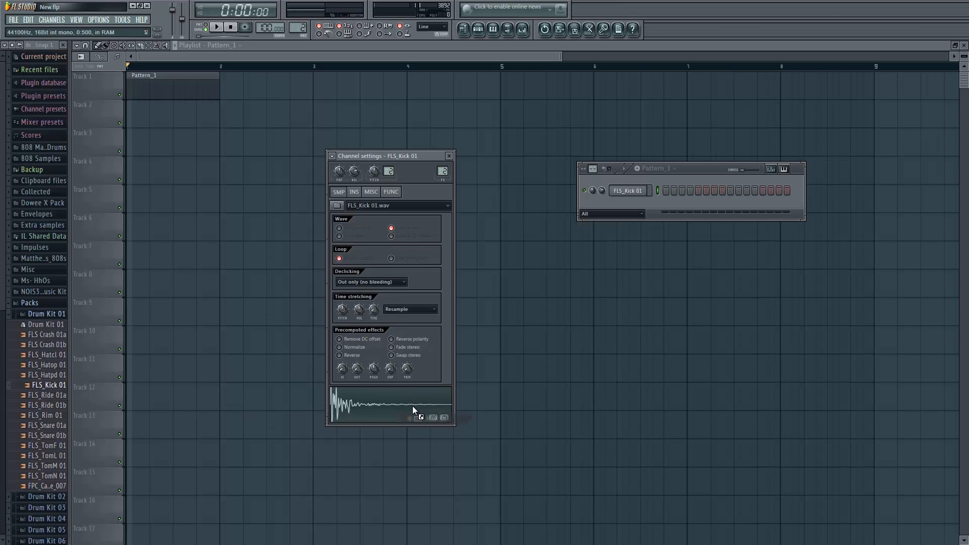
{"action": "left_click", "coordinate": [16, 314]}
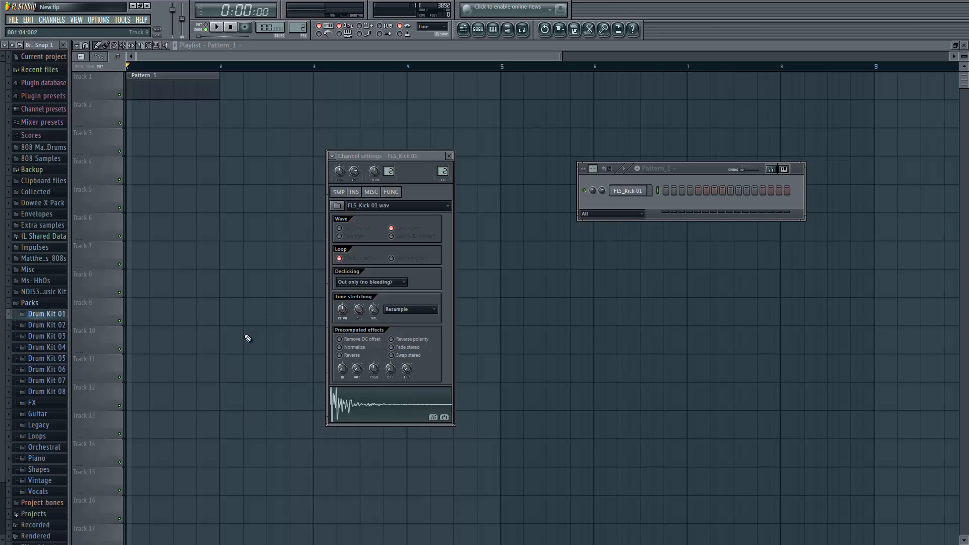
{"action": "left_click", "coordinate": [13, 303]}
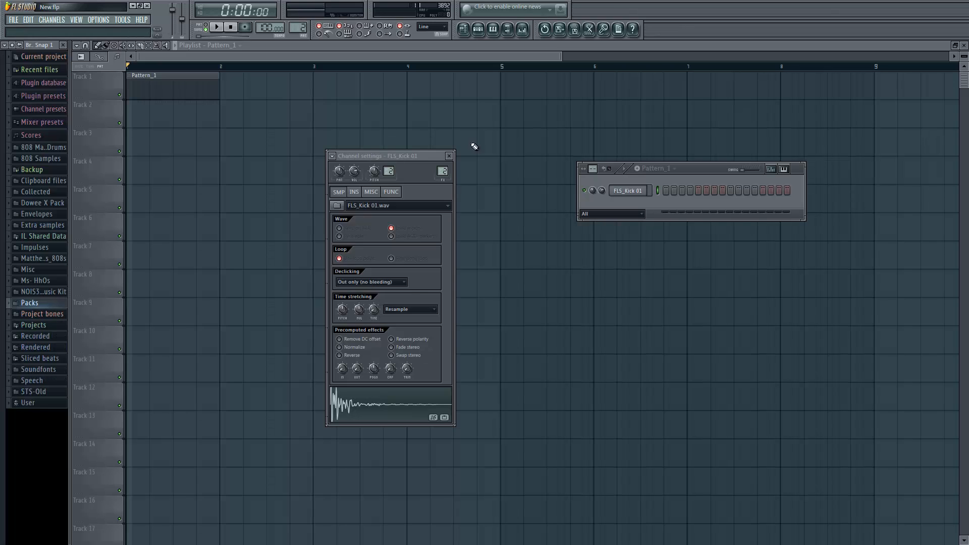
{"action": "left_click_drag", "start_coordinate": [417, 153], "coordinate": [517, 144]}
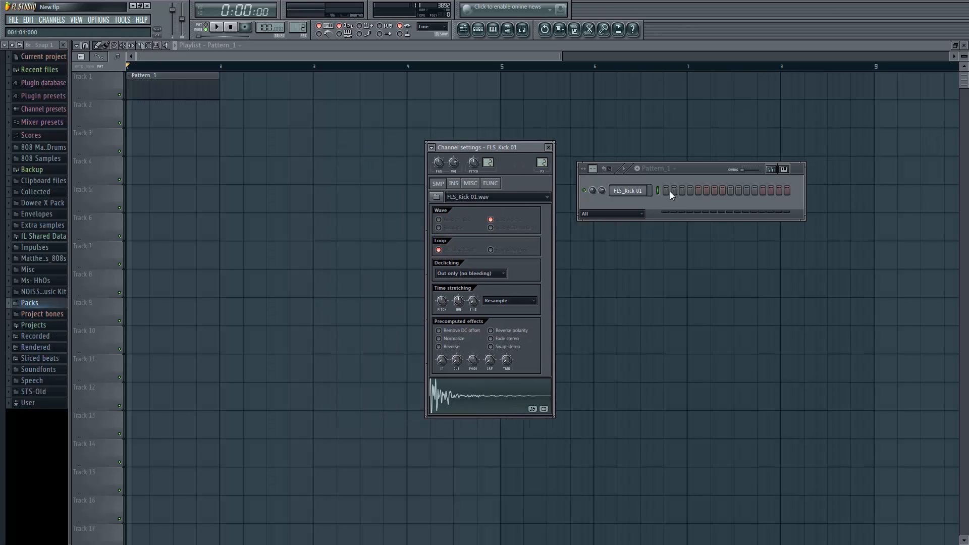
- Fill all 16 steps of the FLS_Kick 01 channel in Pattern_1, then play back the pattern and stop it
{"action": "left_click_drag", "start_coordinate": [671, 192], "coordinate": [780, 192]}
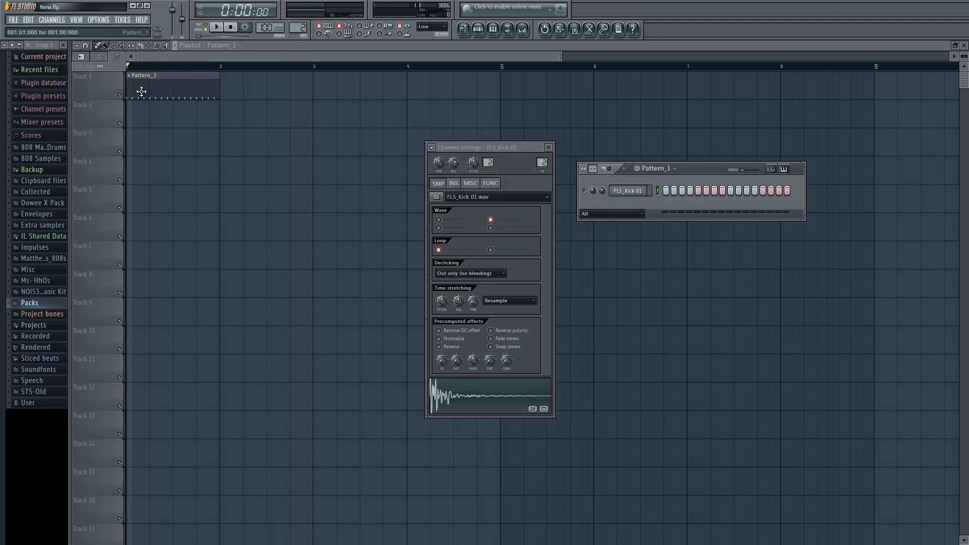
{"action": "left_click_drag", "start_coordinate": [669, 192], "coordinate": [789, 191]}
{"action": "key", "text": "space"}
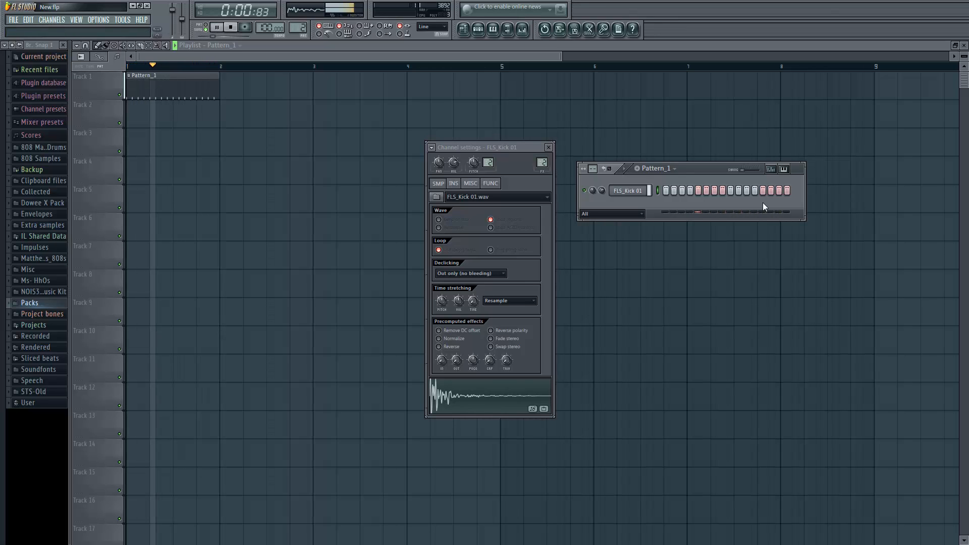
{"action": "key", "text": "space"}
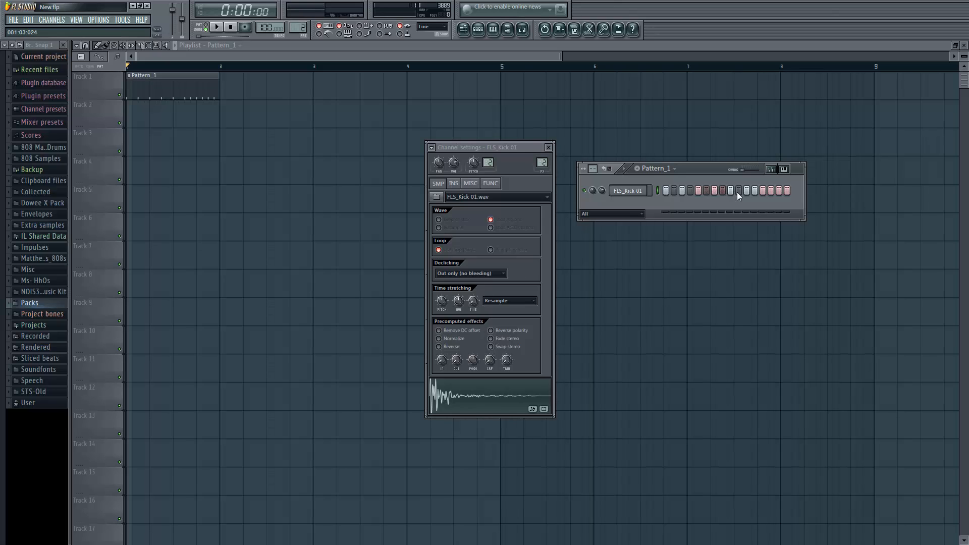
- Turn off every second kick step so only the odd steps remain, and play back the pattern briefly
{"action": "left_click", "coordinate": [786, 190]}
{"action": "key", "text": "space"}
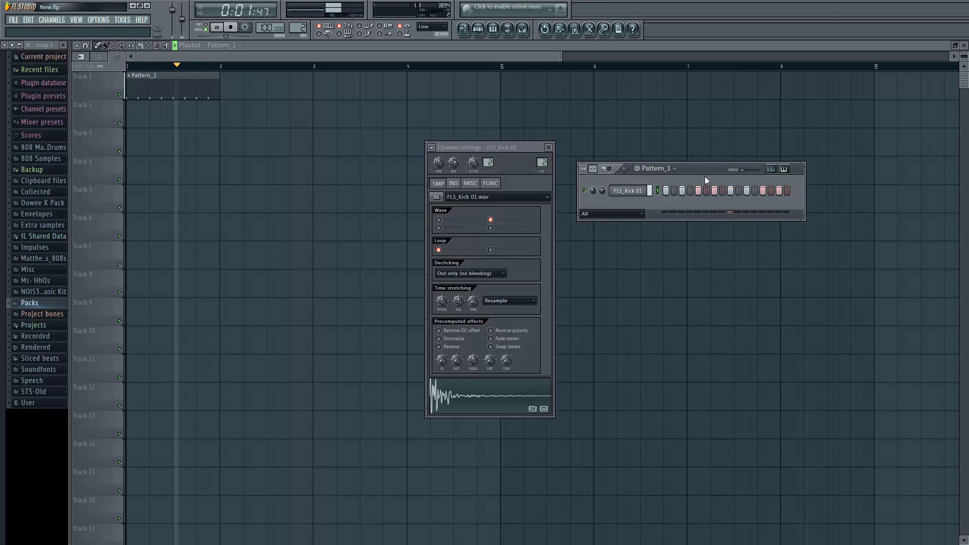
{"action": "key", "text": "space"}
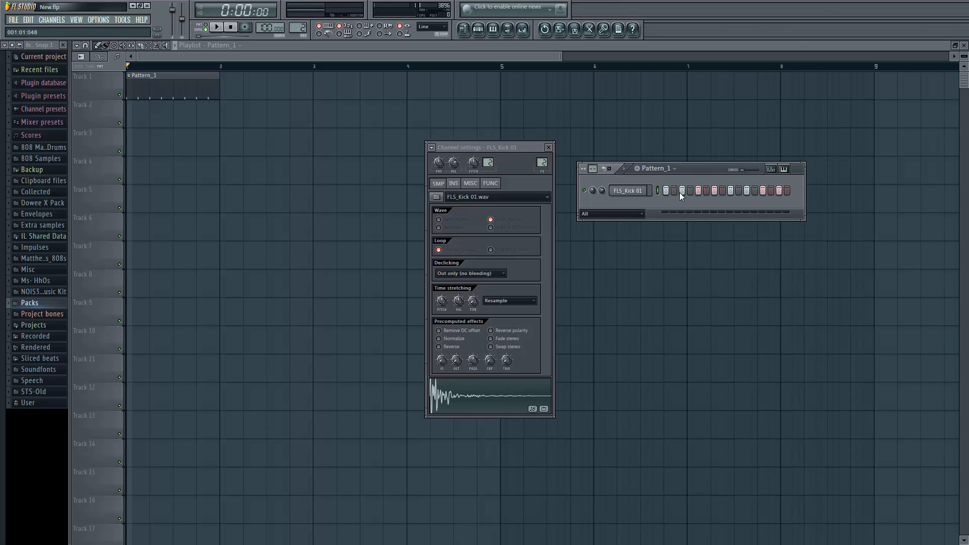
- Move the step sequencer down slightly and thin the kick to steps 1, 5, 9 and 13
{"action": "left_click_drag", "start_coordinate": [699, 168], "coordinate": [675, 210]}
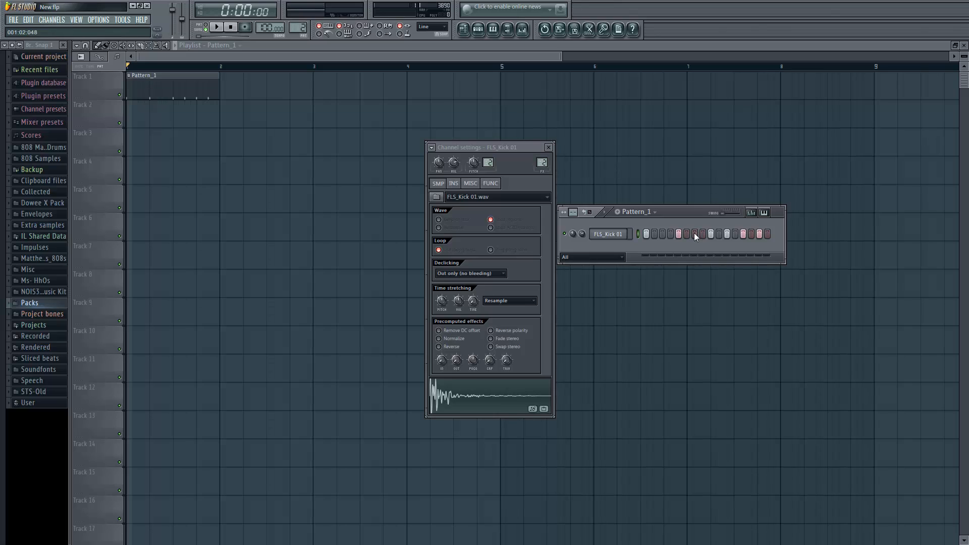
{"action": "left_click", "coordinate": [759, 234]}
- Move the step sequencer beside the channel settings and send the FLS_Kick 01 steps to the piano roll
{"action": "left_click_drag", "start_coordinate": [680, 212], "coordinate": [686, 210]}
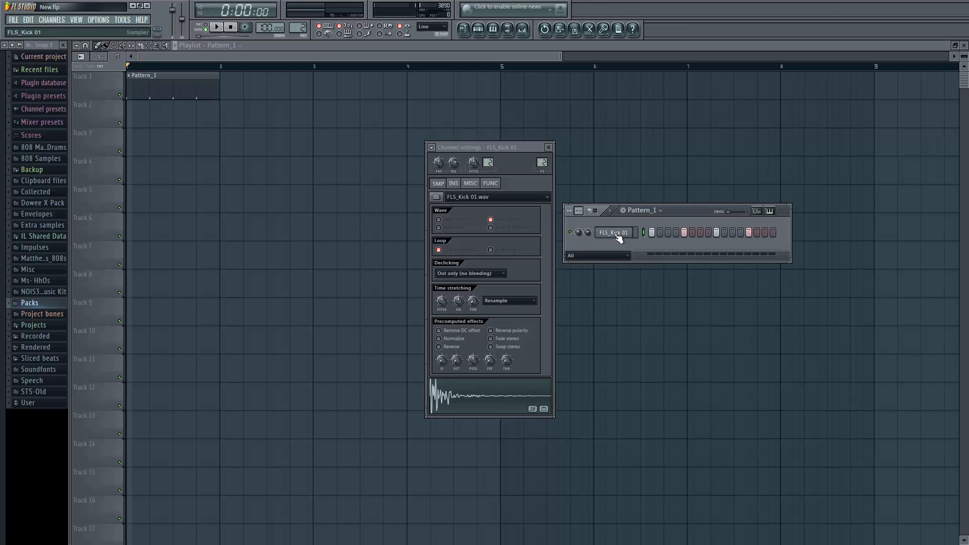
{"action": "left_click_drag", "start_coordinate": [683, 213], "coordinate": [670, 218]}
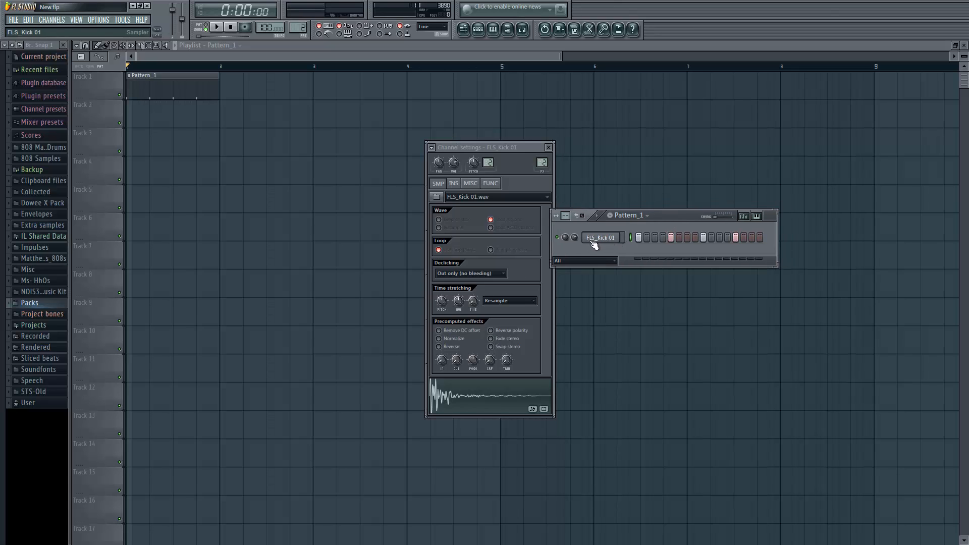
{"action": "right_click", "coordinate": [607, 238]}
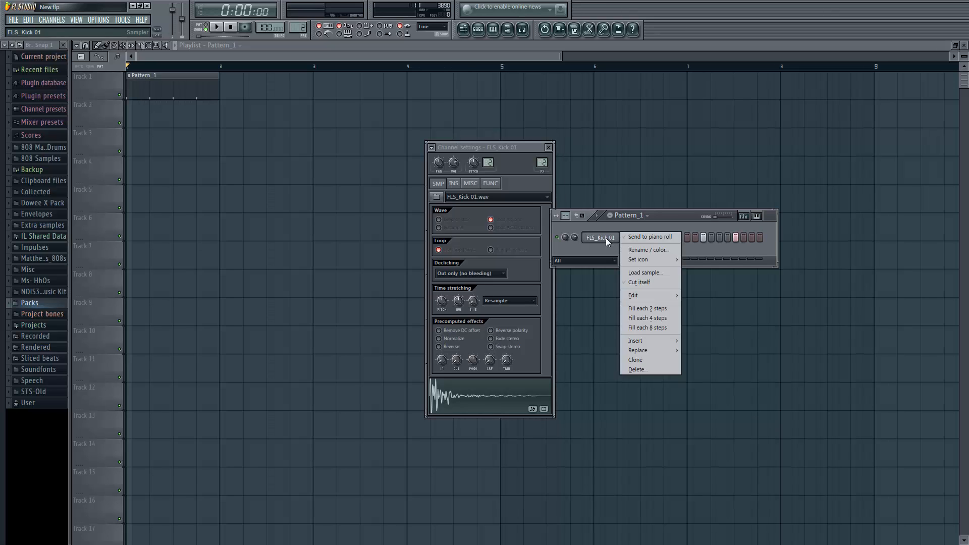
{"action": "left_click", "coordinate": [639, 236]}
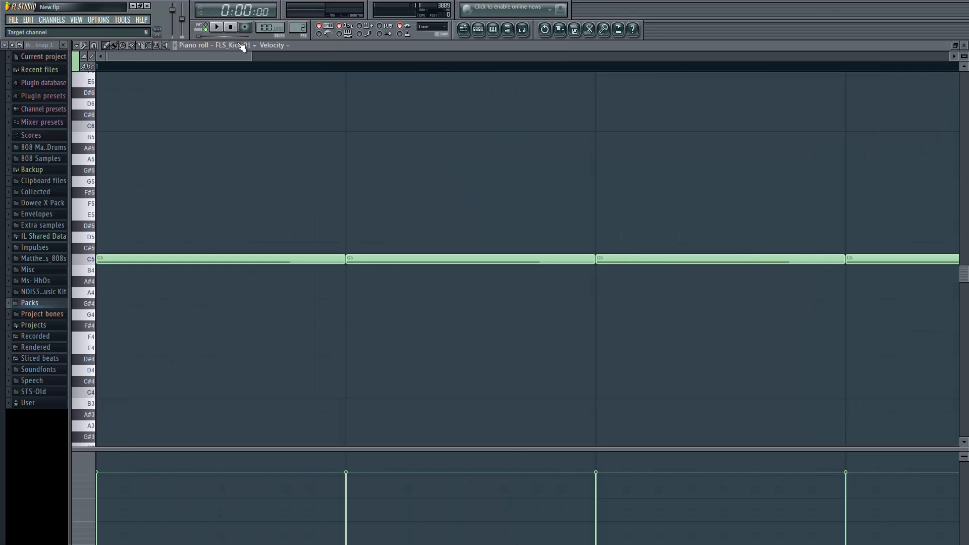
{"action": "left_click_drag", "start_coordinate": [251, 56], "coordinate": [430, 58]}
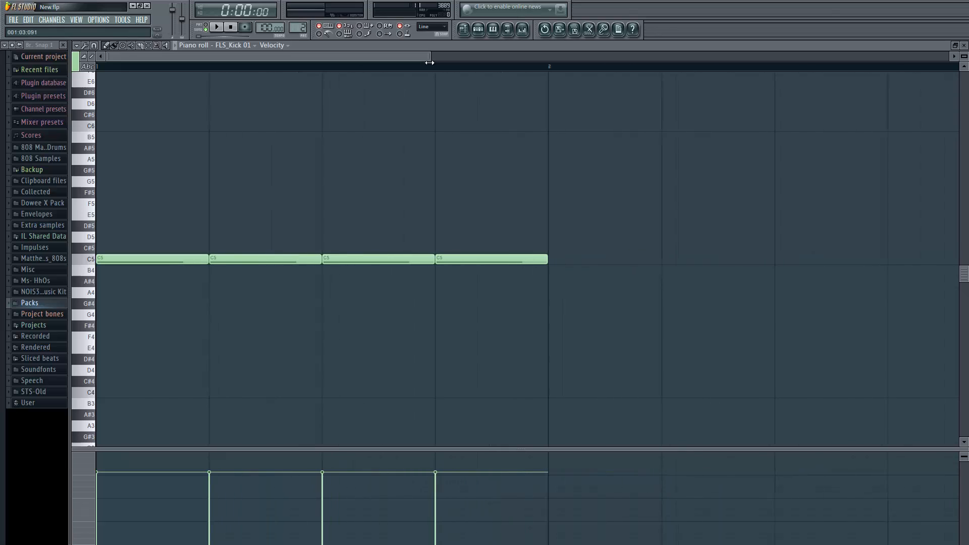
- Check the FLS_Kick 01 channel in the step sequencer and play back its piano roll notes briefly
{"action": "left_click", "coordinate": [479, 28]}
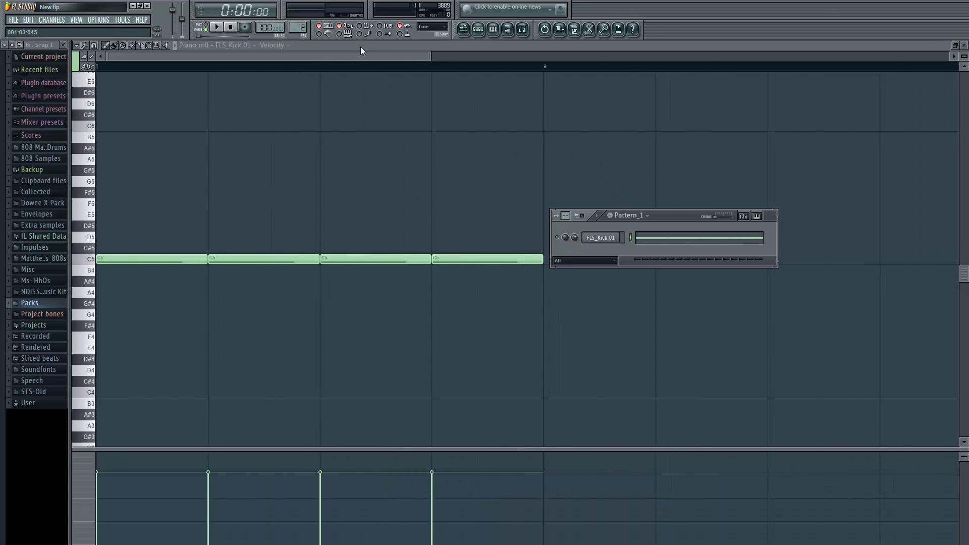
{"action": "left_click", "coordinate": [367, 57]}
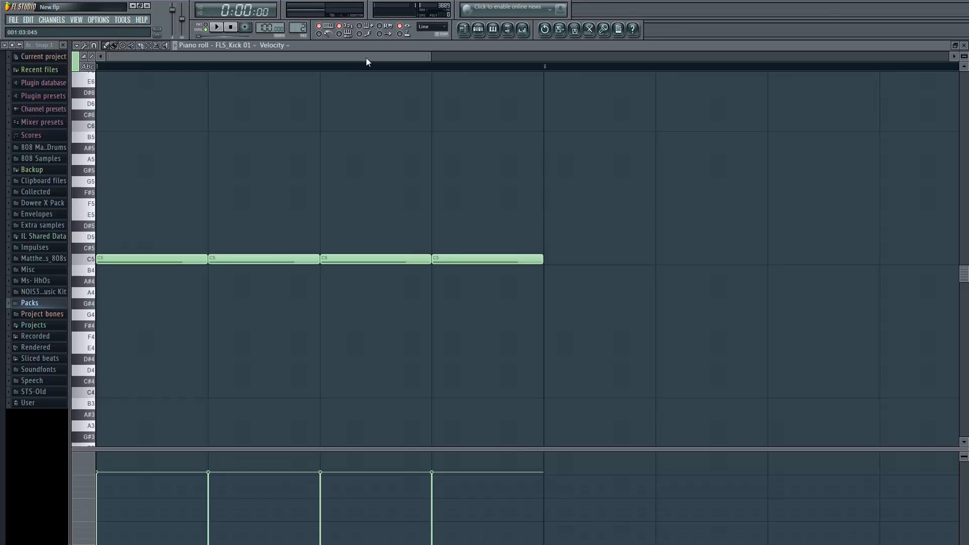
{"action": "key", "text": "space"}
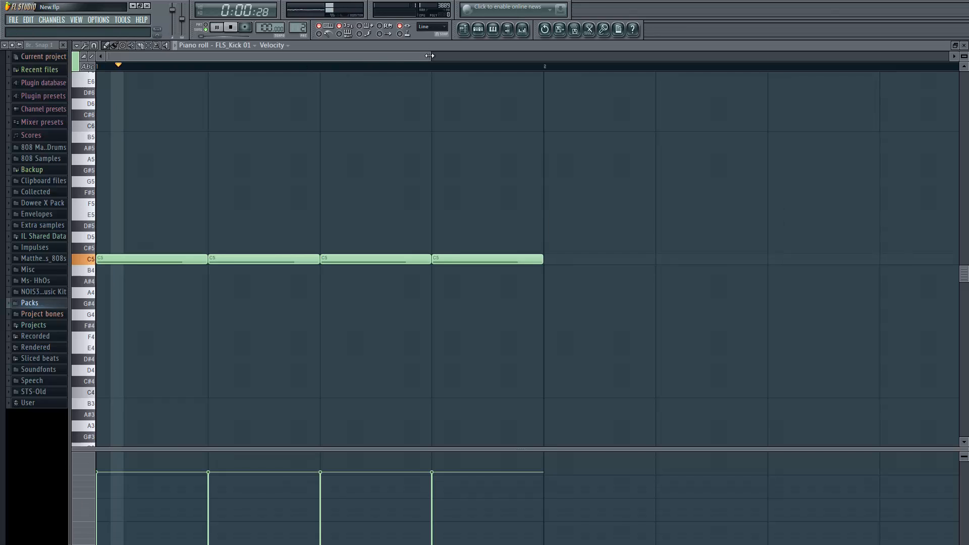
{"action": "left_click_drag", "start_coordinate": [413, 56], "coordinate": [328, 56]}
{"action": "key", "text": "space"}
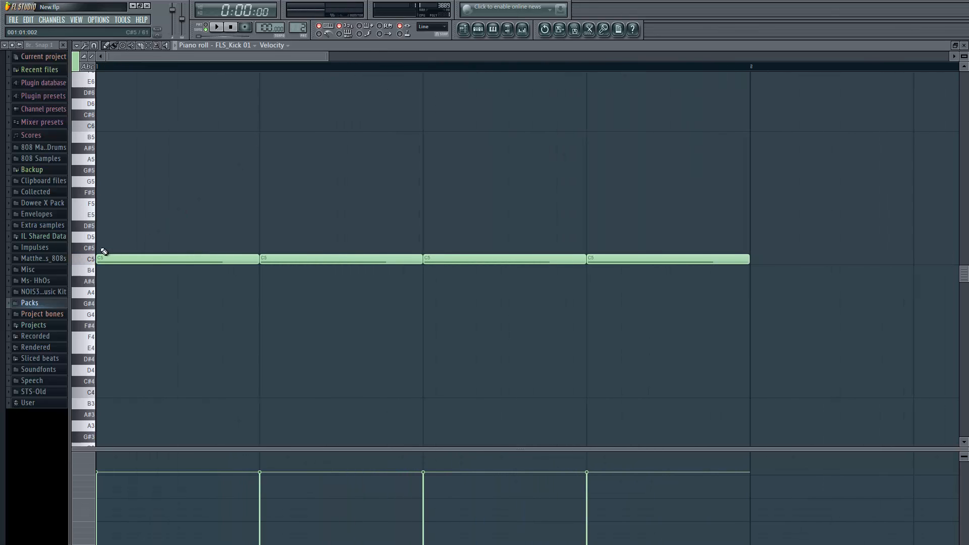
- Shorten the first C5 note to half a step and enlarge the velocity lane below the notes
{"action": "left_click", "coordinate": [255, 262]}
{"action": "left_click_drag", "start_coordinate": [255, 261], "coordinate": [111, 265]}
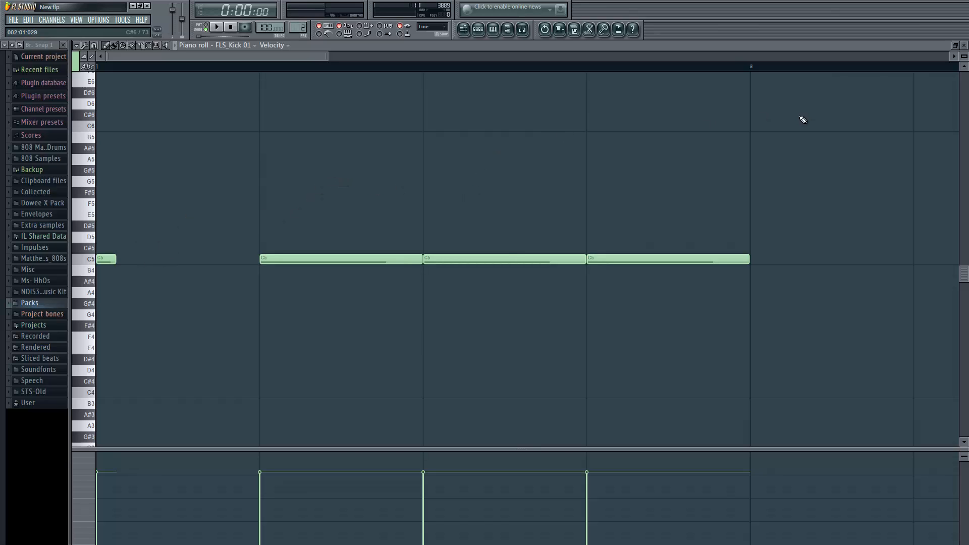
{"action": "left_click_drag", "start_coordinate": [645, 449], "coordinate": [628, 410]}
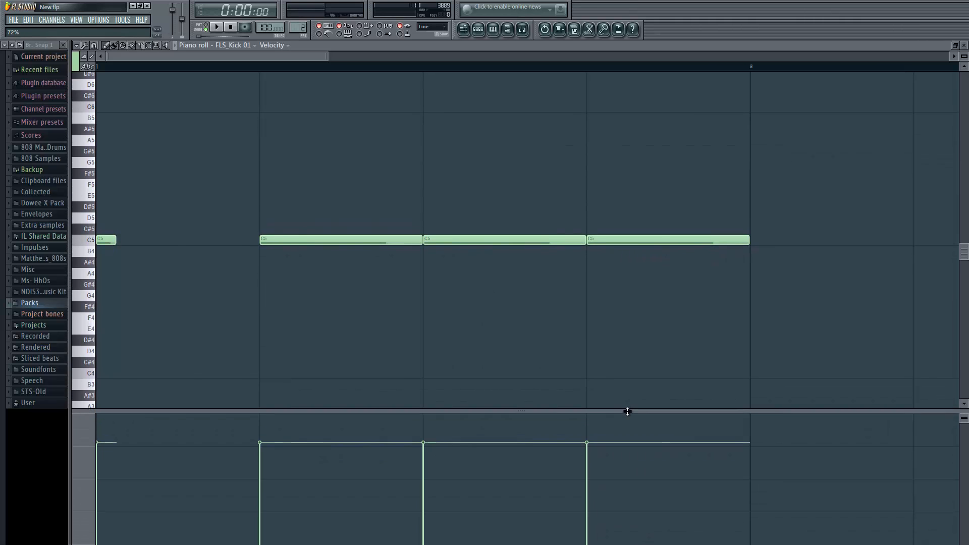
- Add short D5, F5, G#5, F#5 and F5 notes above the C5 line in the first two beats
{"action": "left_click", "coordinate": [144, 218]}
{"action": "left_click", "coordinate": [185, 185]}
{"action": "left_click", "coordinate": [266, 151]}
{"action": "left_click", "coordinate": [369, 174]}
{"action": "left_click", "coordinate": [410, 185]}
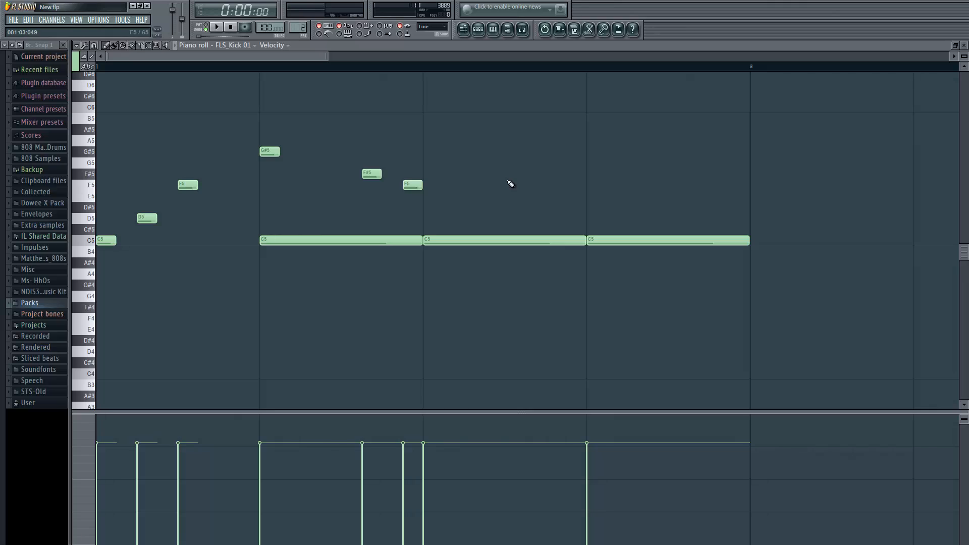
- Undo the five notes added above the C5 line and stretch the first C5 note back to a full beat
{"action": "key", "text": "ctrl+z"}
{"action": "key", "text": "ctrl+z"}
{"action": "key", "text": "ctrl+z"}
{"action": "key", "text": "ctrl+z"}
{"action": "key", "text": "ctrl+alt+z"}
{"action": "key", "text": "ctrl+alt+z"}
{"action": "key", "text": "ctrl+alt+z"}
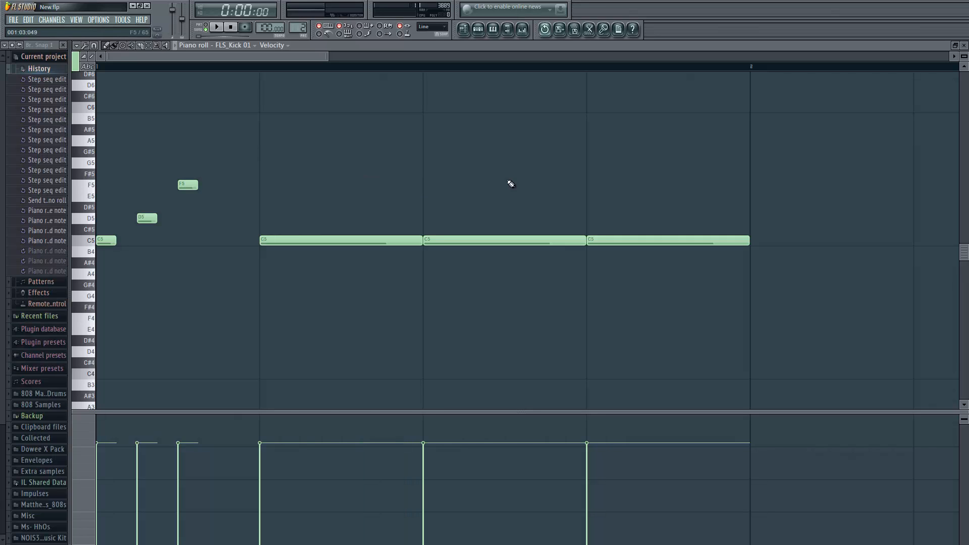
{"action": "key", "text": "ctrl+alt+z"}
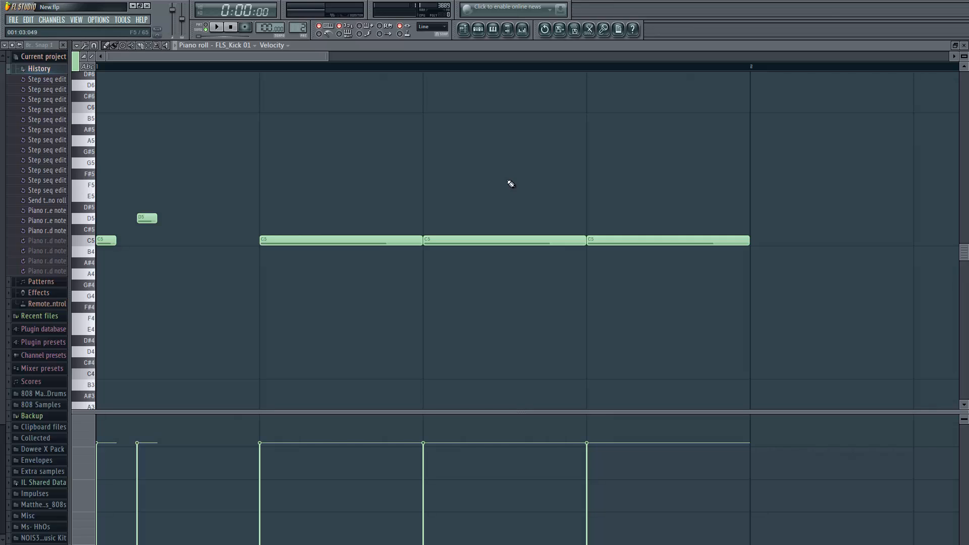
{"action": "key", "text": "ctrl+alt+z"}
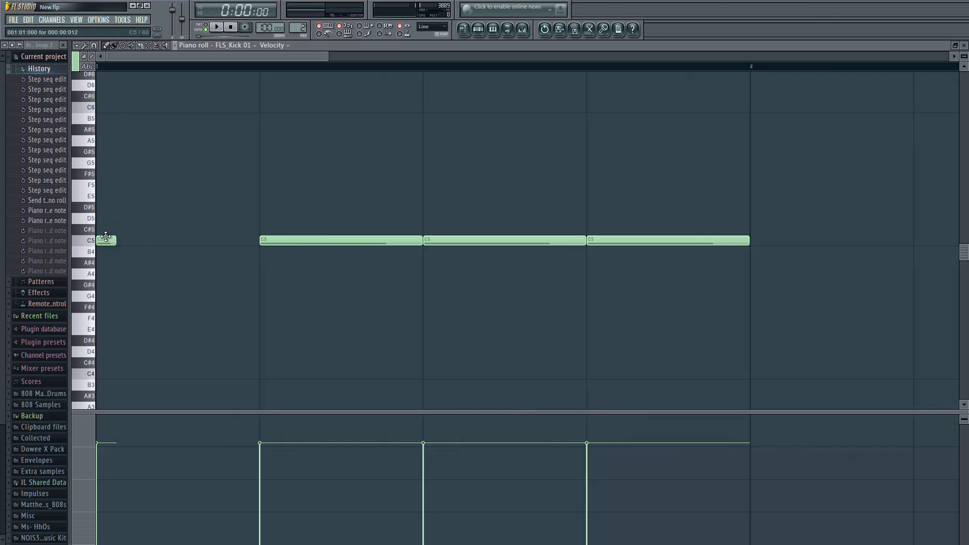
{"action": "left_click_drag", "start_coordinate": [113, 243], "coordinate": [256, 242]}
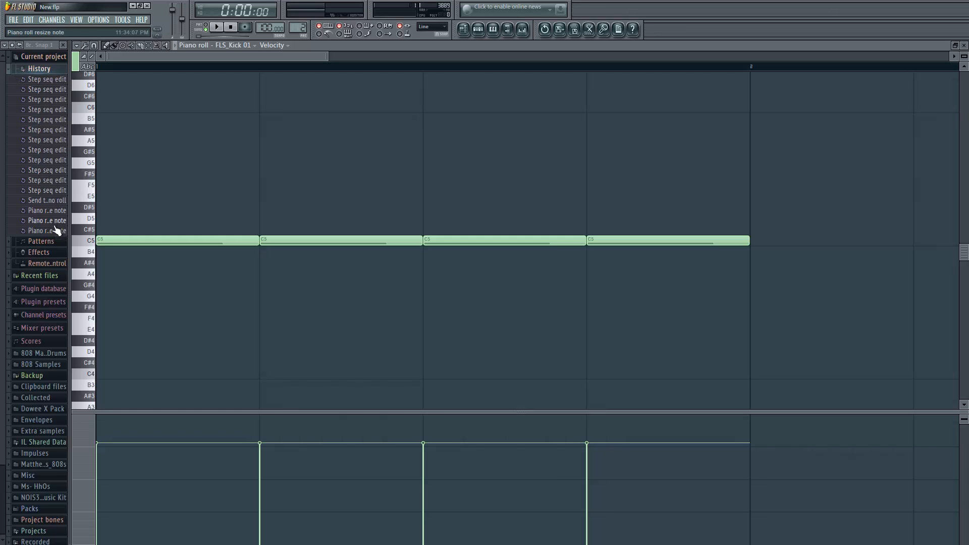
- Revert to an earlier step sequencer edit through the project History, return to the latest note resize and collapse the History
{"action": "left_click", "coordinate": [53, 190]}
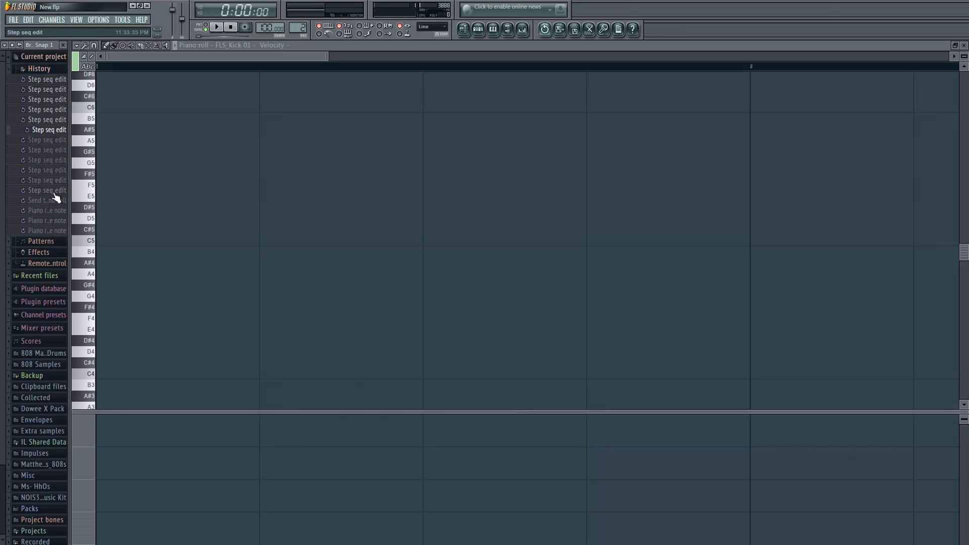
{"action": "left_click", "coordinate": [55, 210]}
{"action": "left_click", "coordinate": [56, 222]}
{"action": "left_click", "coordinate": [58, 231]}
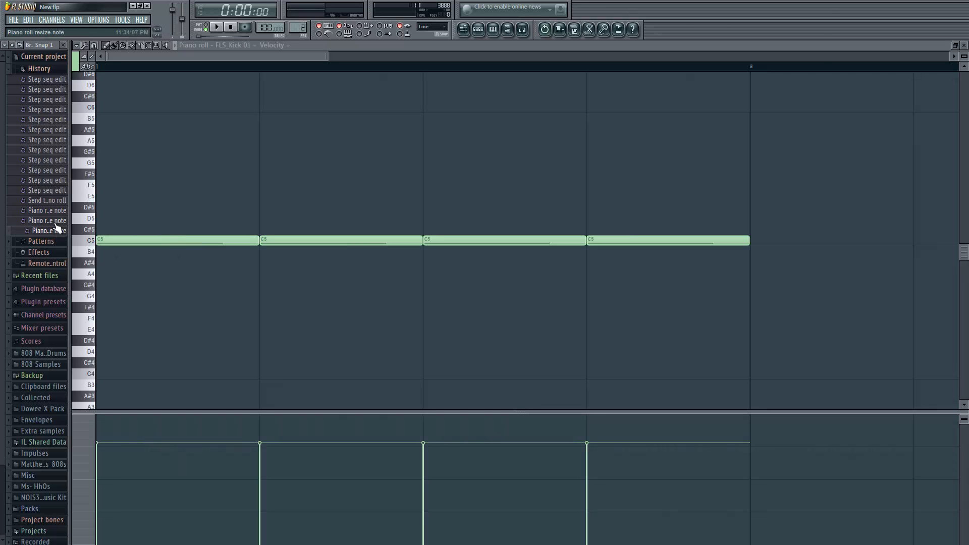
{"action": "left_click", "coordinate": [56, 221]}
{"action": "left_click", "coordinate": [56, 232]}
{"action": "left_click", "coordinate": [14, 71]}
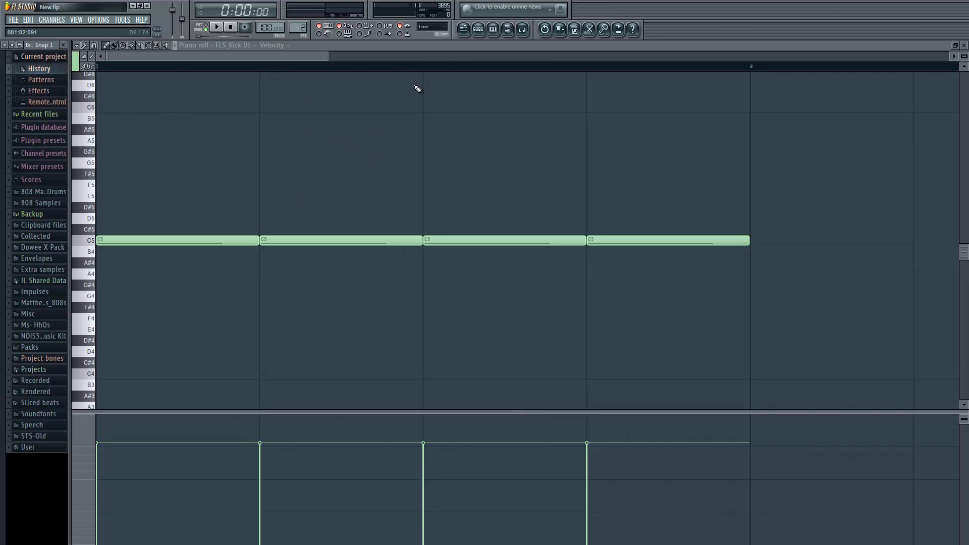
- Play back the notes briefly and shorten the first two C5 notes to half a step each
{"action": "key", "text": "space"}
{"action": "key", "text": "space"}
{"action": "left_click_drag", "start_coordinate": [256, 241], "coordinate": [102, 241]}
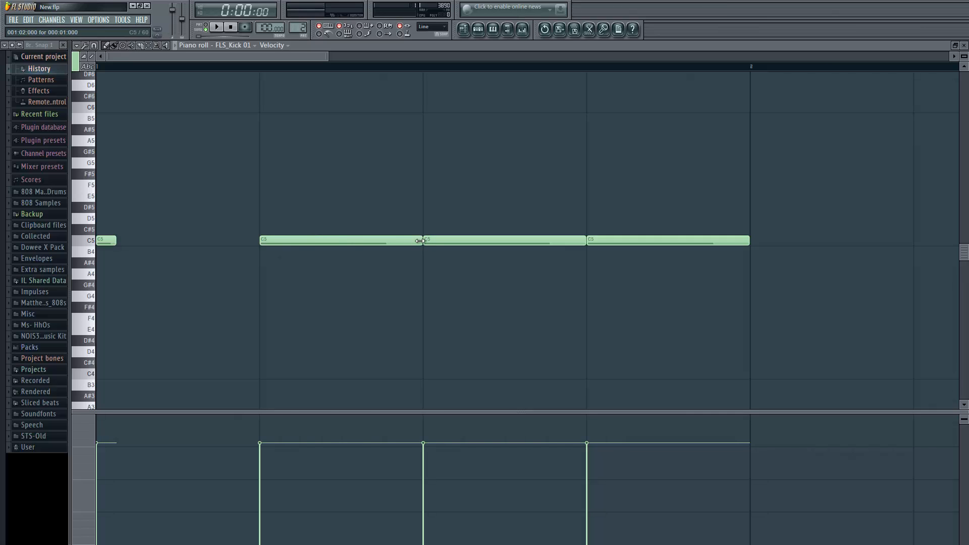
{"action": "left_click_drag", "start_coordinate": [419, 241], "coordinate": [280, 241]}
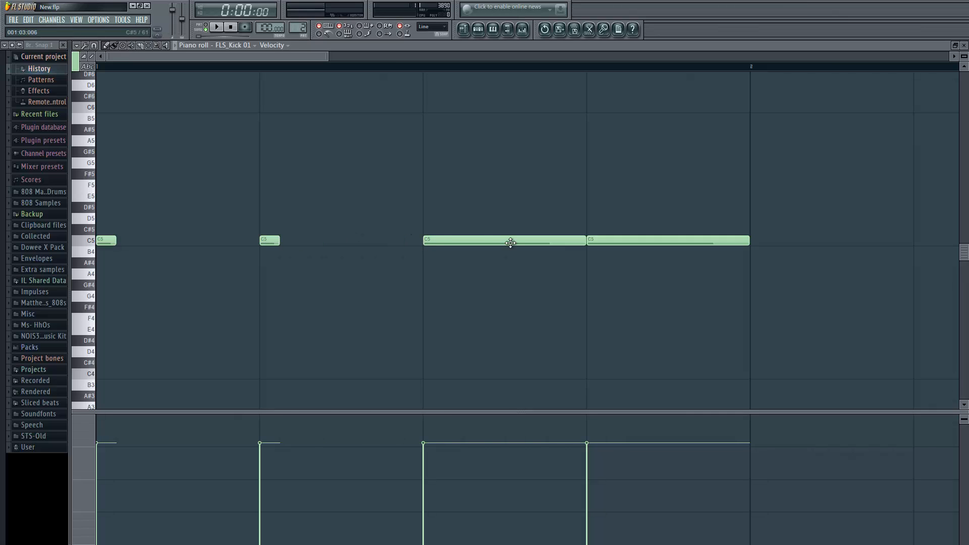
- Replace the last two long C5 notes with short ones halfway through beats 3 and 4, and add another at the bar's end
{"action": "right_click", "coordinate": [428, 239]}
{"action": "left_click", "coordinate": [509, 241]}
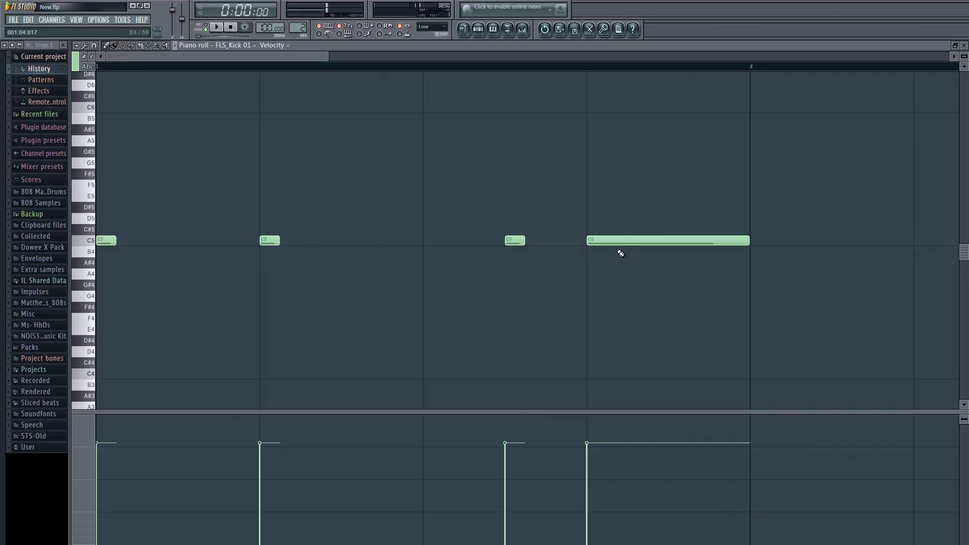
{"action": "right_click", "coordinate": [620, 240]}
{"action": "left_click", "coordinate": [674, 240]}
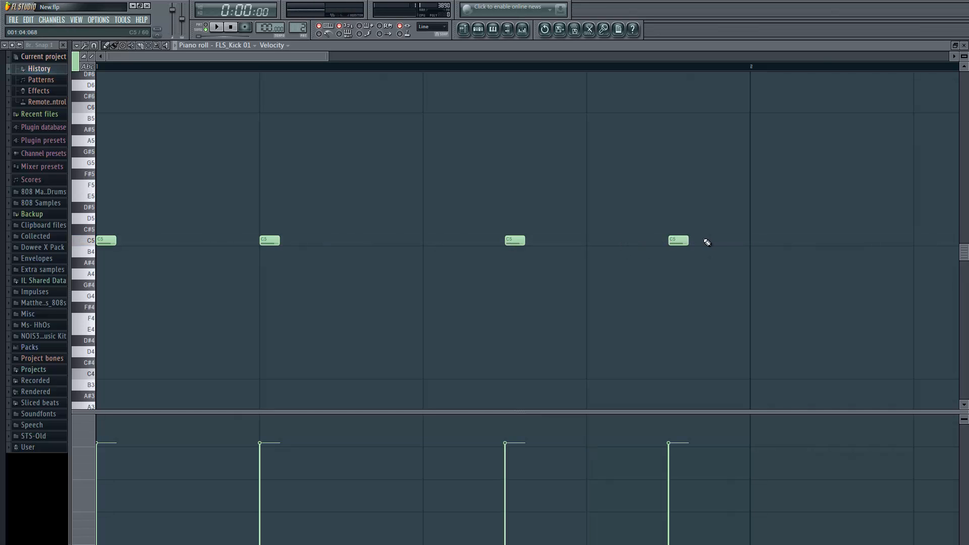
{"action": "left_click", "coordinate": [734, 241]}
- Play back the edited kick pattern while showing the playlist and step sequencer, and stop playback
{"action": "key", "text": "space"}
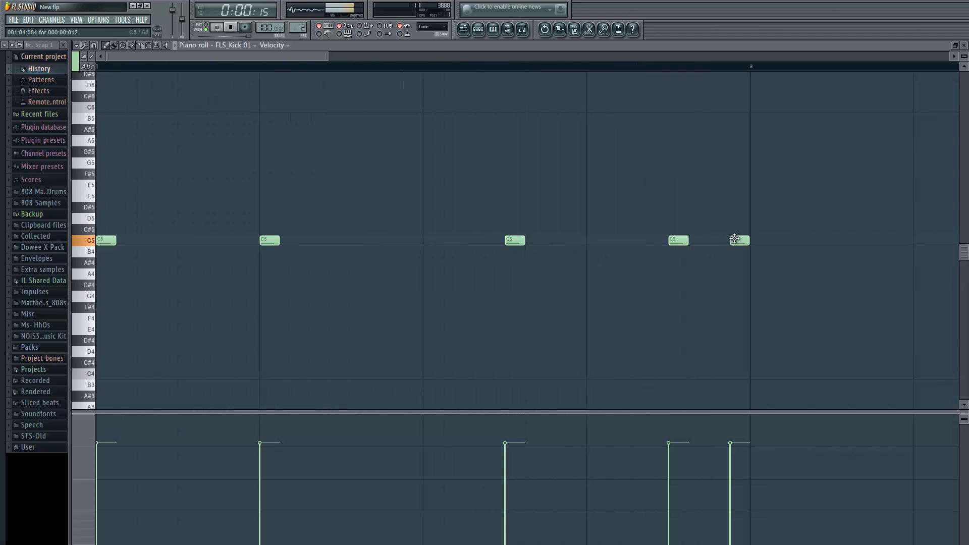
{"action": "left_click", "coordinate": [463, 31]}
{"action": "left_click", "coordinate": [480, 30]}
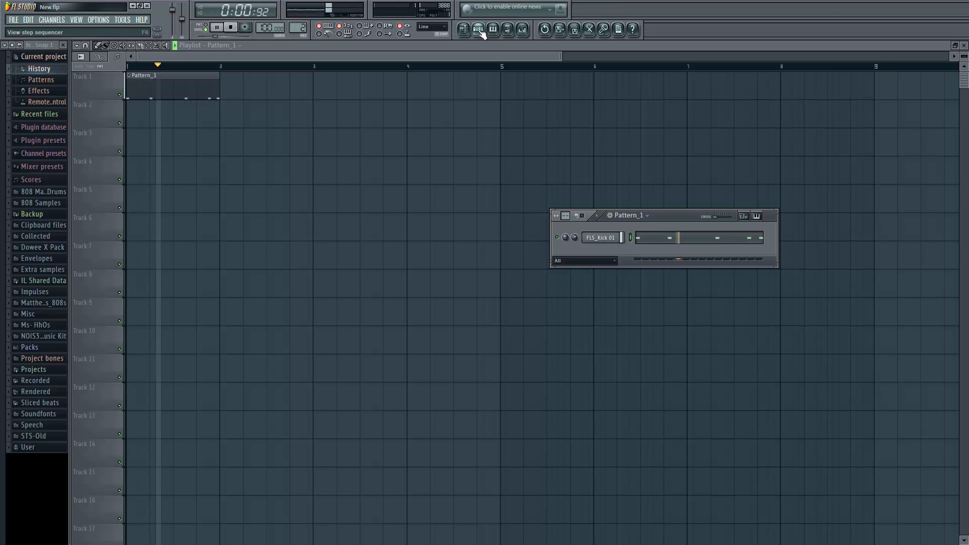
{"action": "key", "text": "space"}
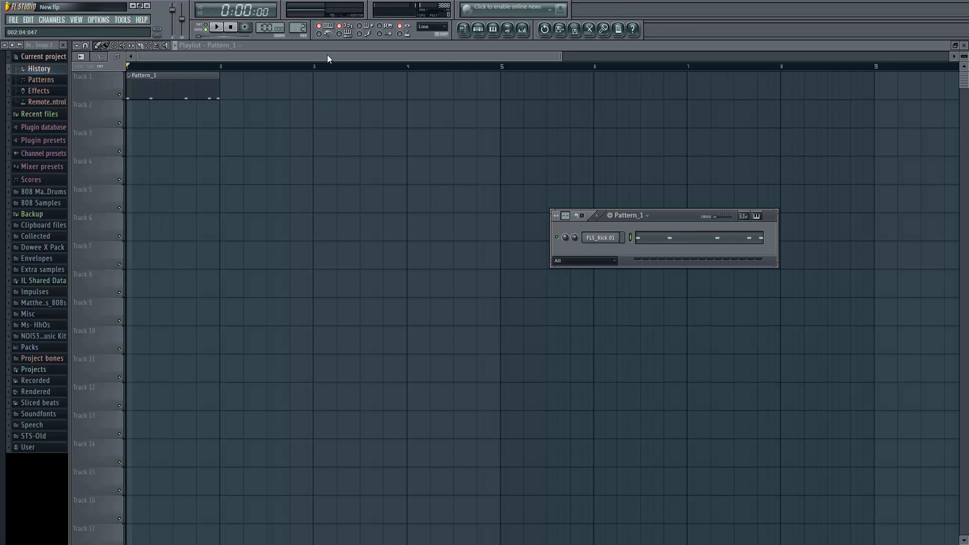
- Hide the step sequencer and place three more Pattern_1 clips on Track 1 at bars 2, 3 and 4
{"action": "mouse_move", "coordinate": [330, 55]}
{"action": "left_mouse_down"}
{"action": "mouse_move", "coordinate": [339, 56]}
{"action": "mouse_move", "coordinate": [328, 56]}
{"action": "left_mouse_up"}
{"action": "left_click", "coordinate": [478, 30]}
{"action": "left_click", "coordinate": [478, 30]}
{"action": "left_click", "coordinate": [226, 93]}
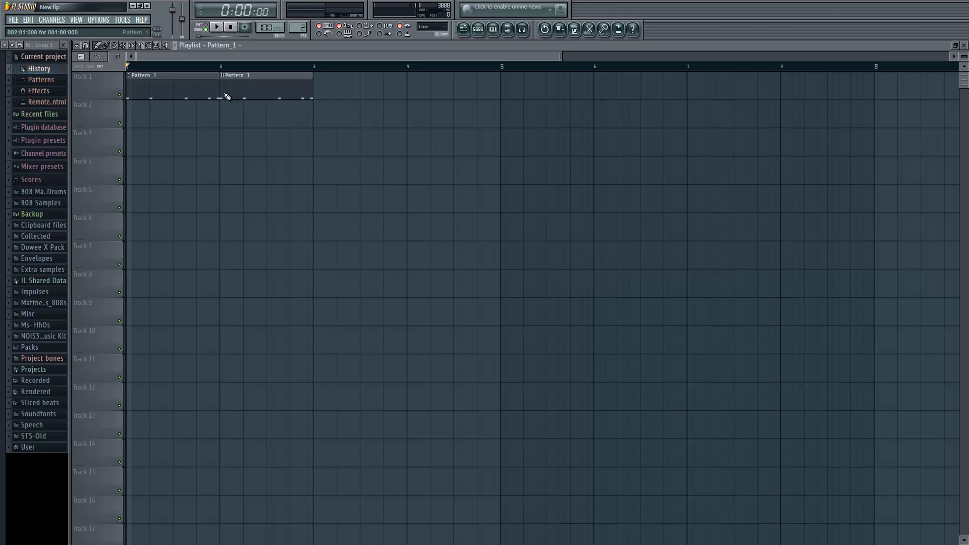
{"action": "left_click", "coordinate": [321, 93]}
{"action": "left_click", "coordinate": [411, 92]}
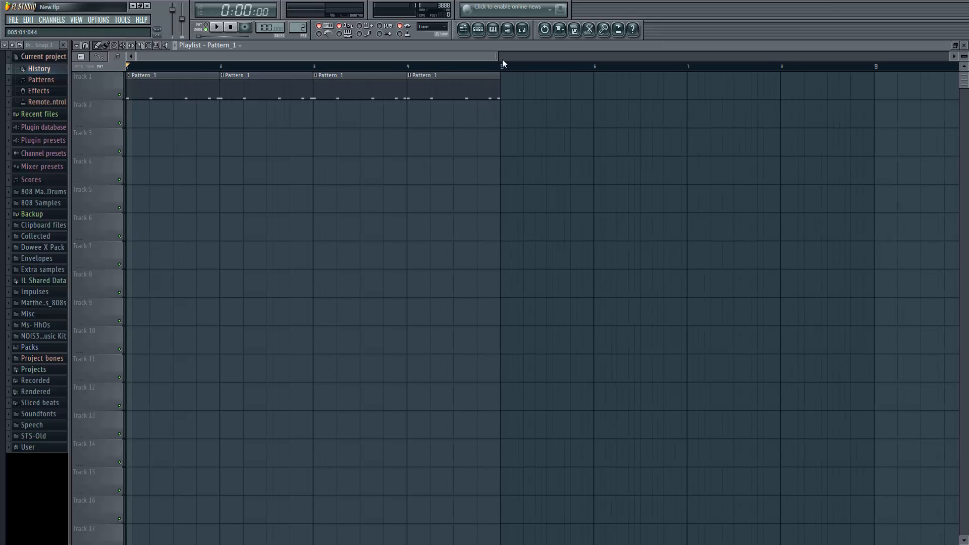
{"action": "left_click_drag", "start_coordinate": [497, 57], "coordinate": [364, 135]}
{"action": "left_click_drag", "start_coordinate": [221, 144], "coordinate": [378, 56]}
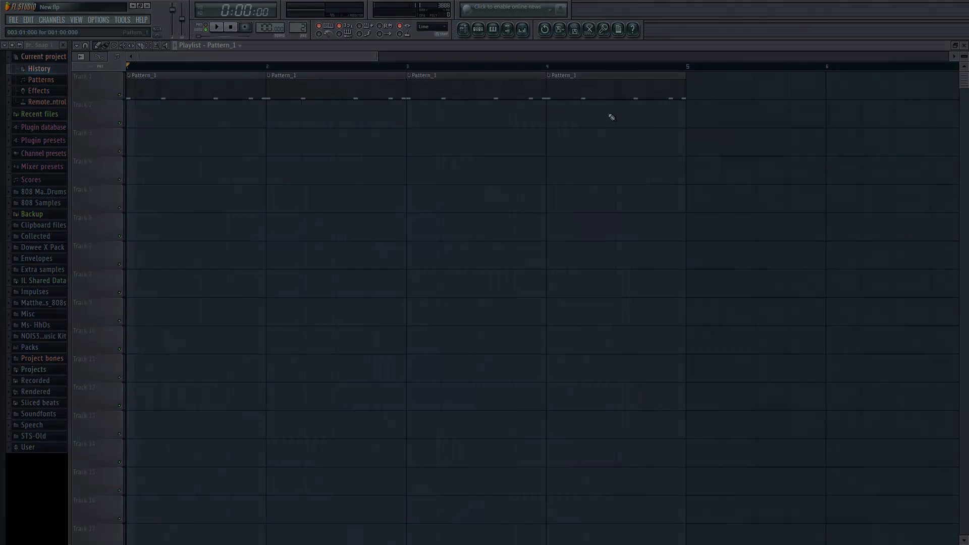